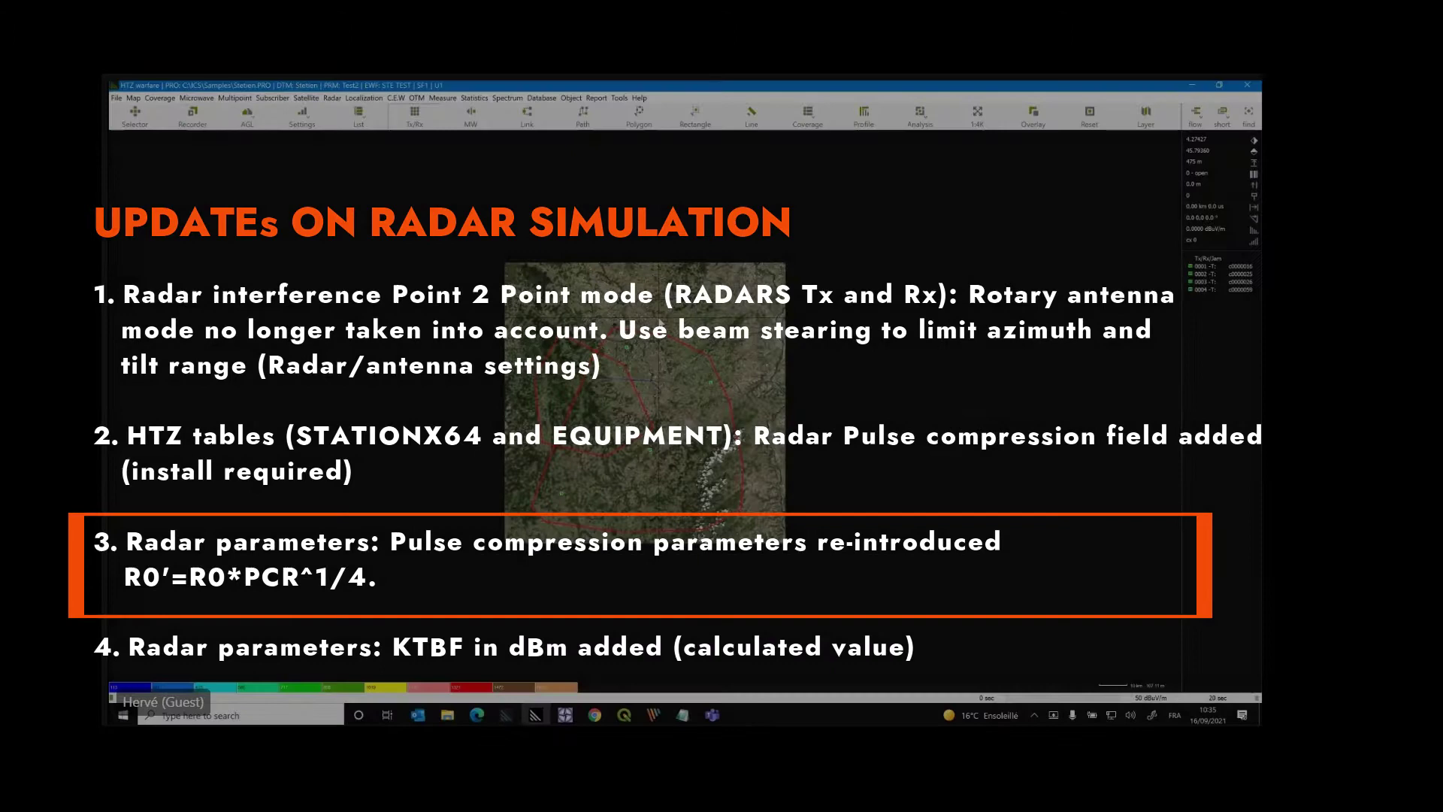
Step: Add a radar station from the map's context menu and select its pulse compression ratio of 1 on the Radar tab
right_click(660, 220)
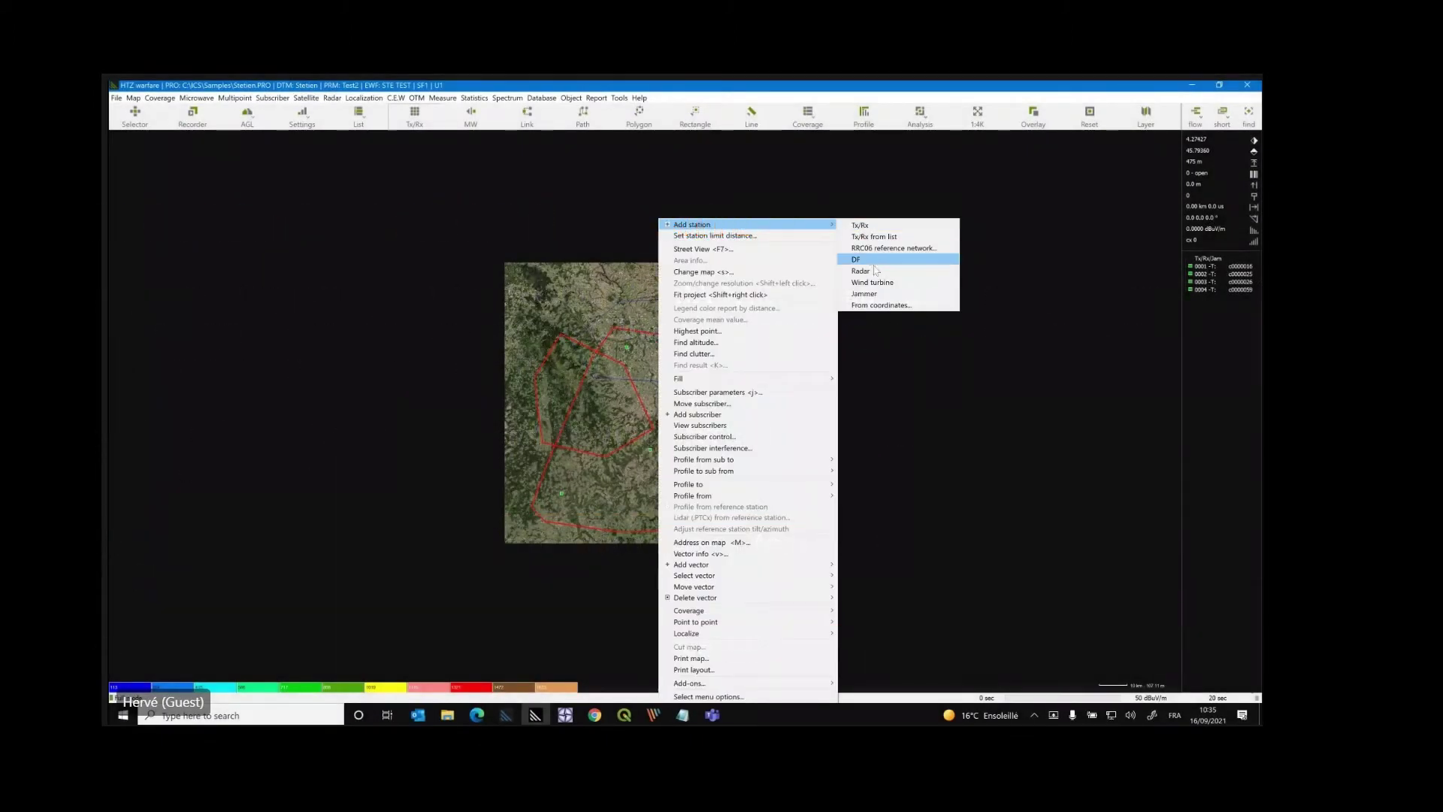
left_click(861, 270)
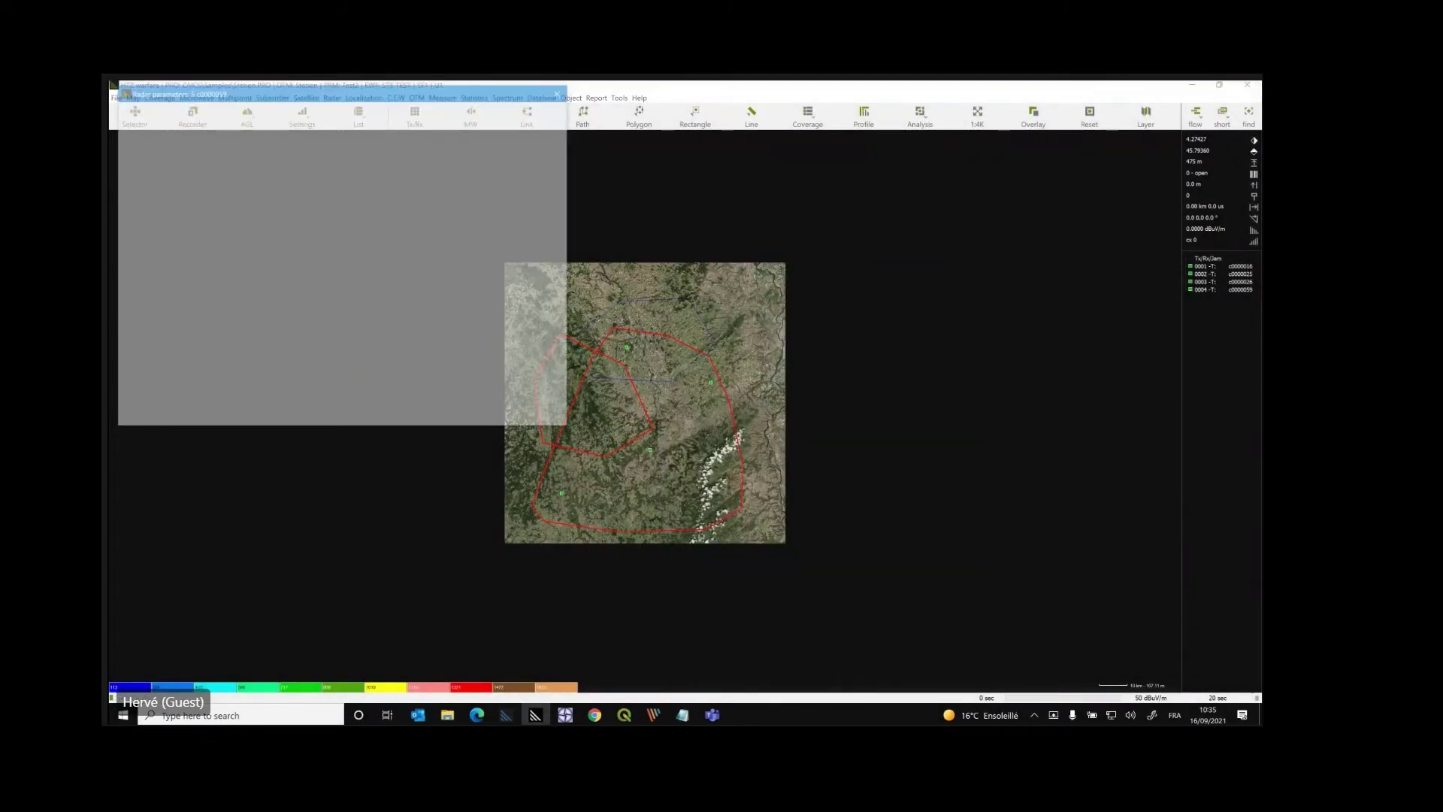
left_click(281, 110)
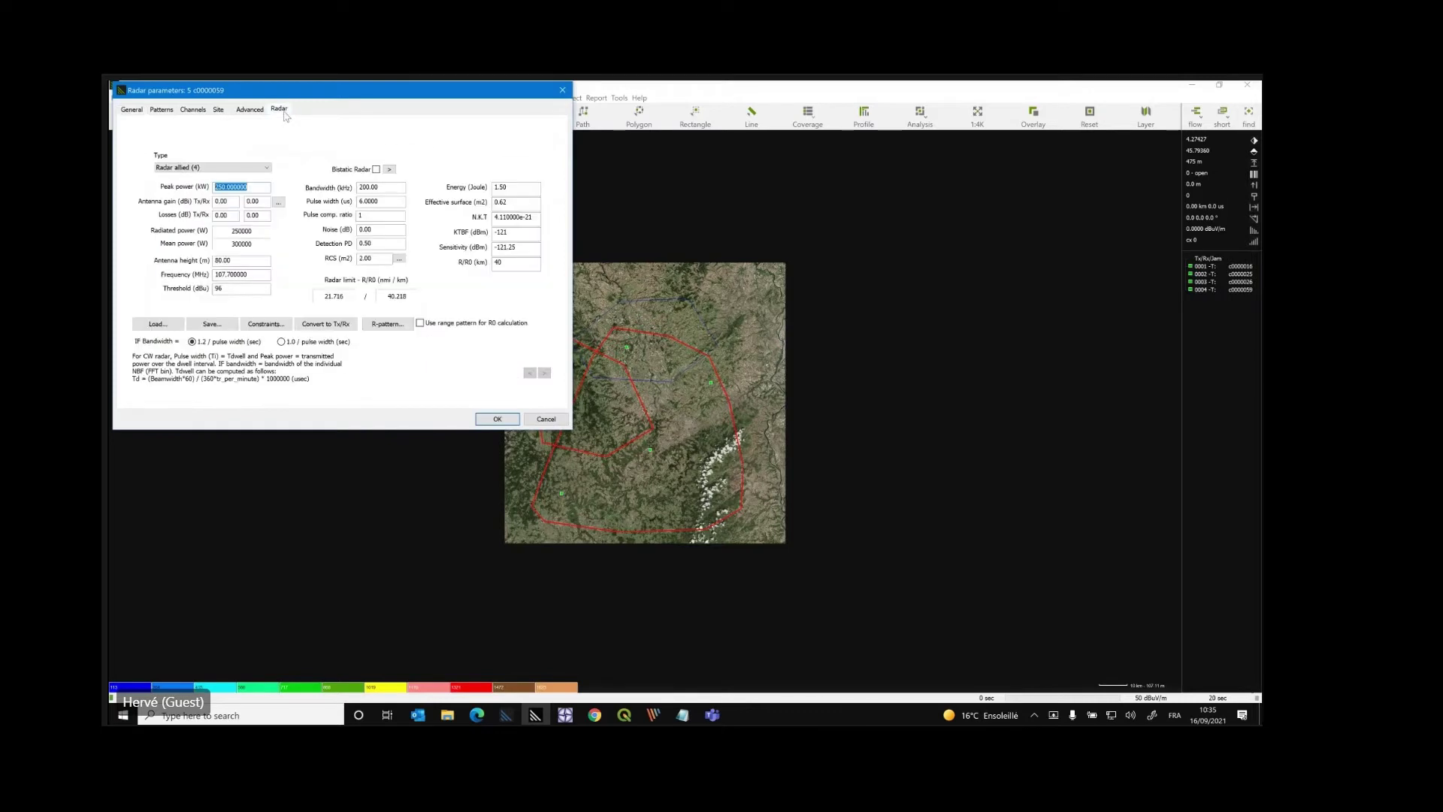
double_click(376, 216)
Step: Place the September 2021 notes beside the radar dialog and highlight R0' and R0 in R0'=R0*PCR^1/4
key("alt+Tab")
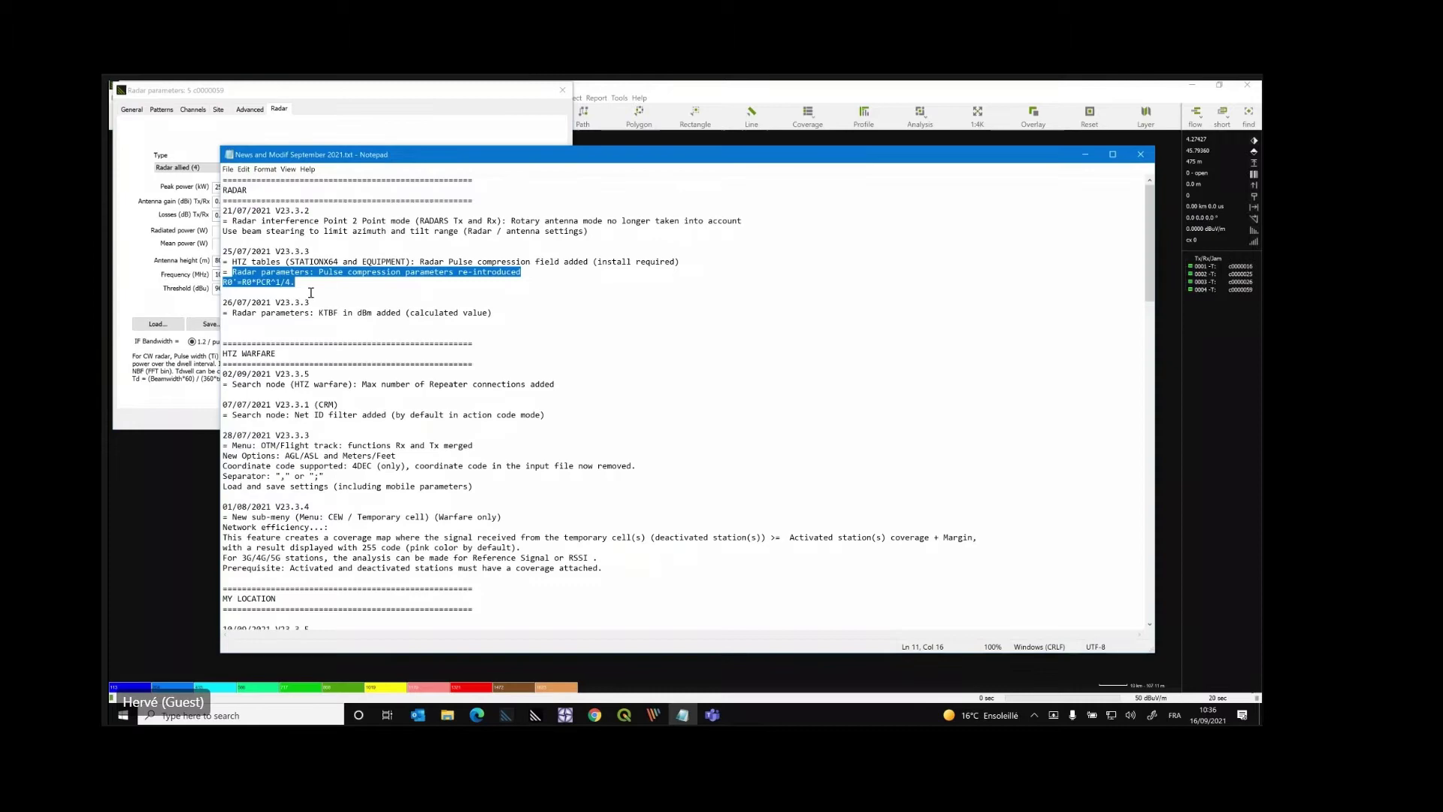
left_click_drag(418, 156, 675, 146)
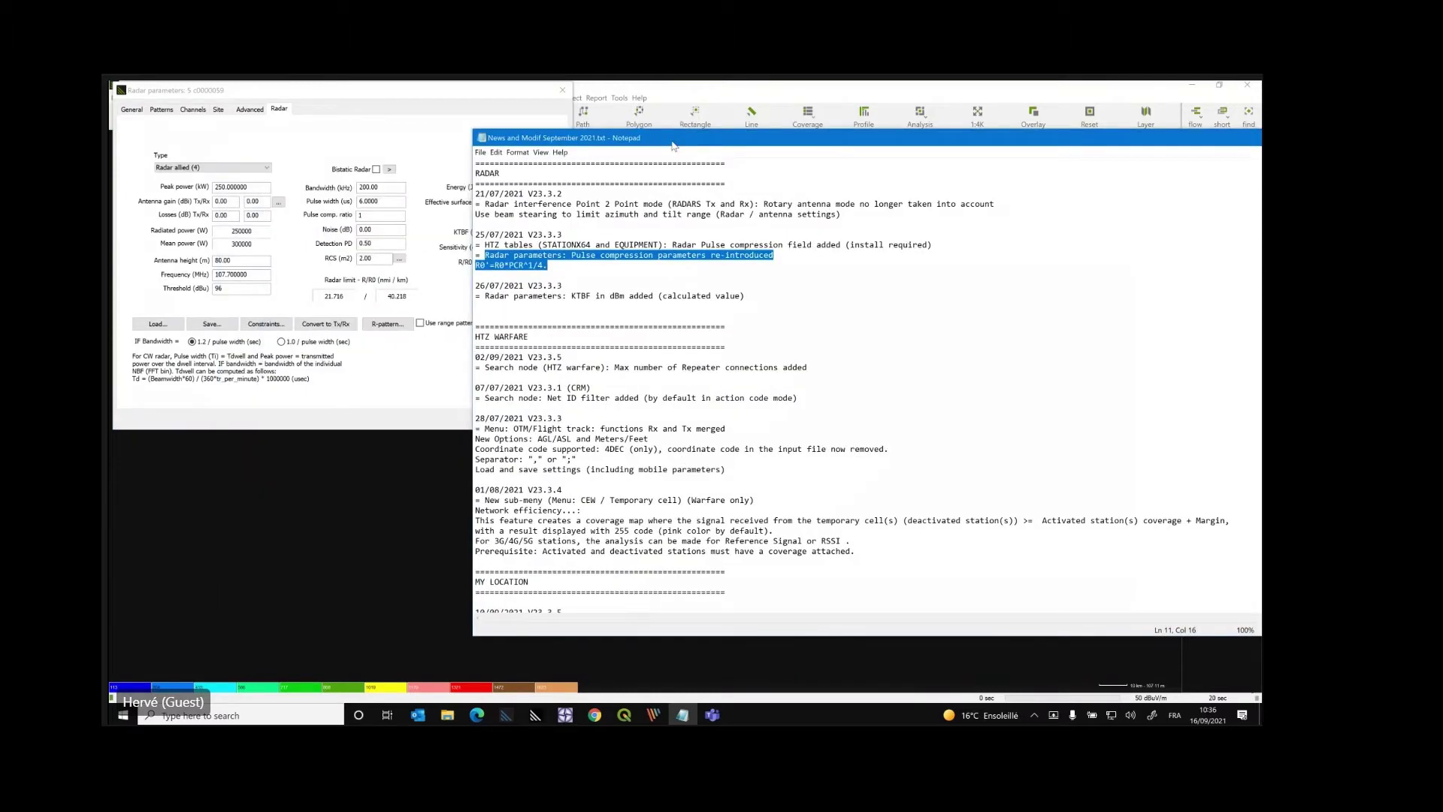
left_click(557, 269)
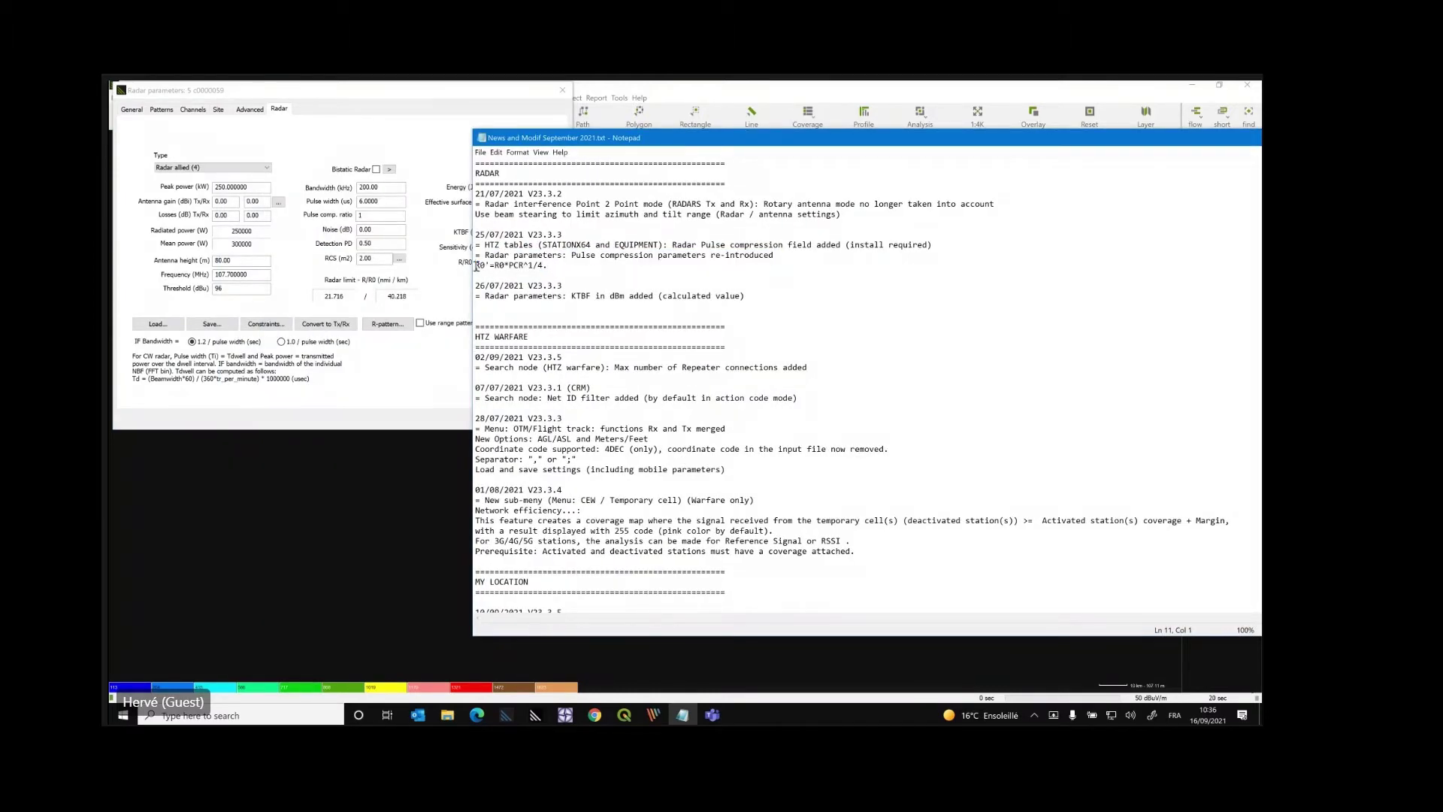
left_click_drag(476, 267, 491, 267)
left_click_drag(495, 266, 544, 268)
Step: Try a pulse compression ratio of 100 with noise 0.01 and inspect the resulting R/R0 value
double_click(372, 216)
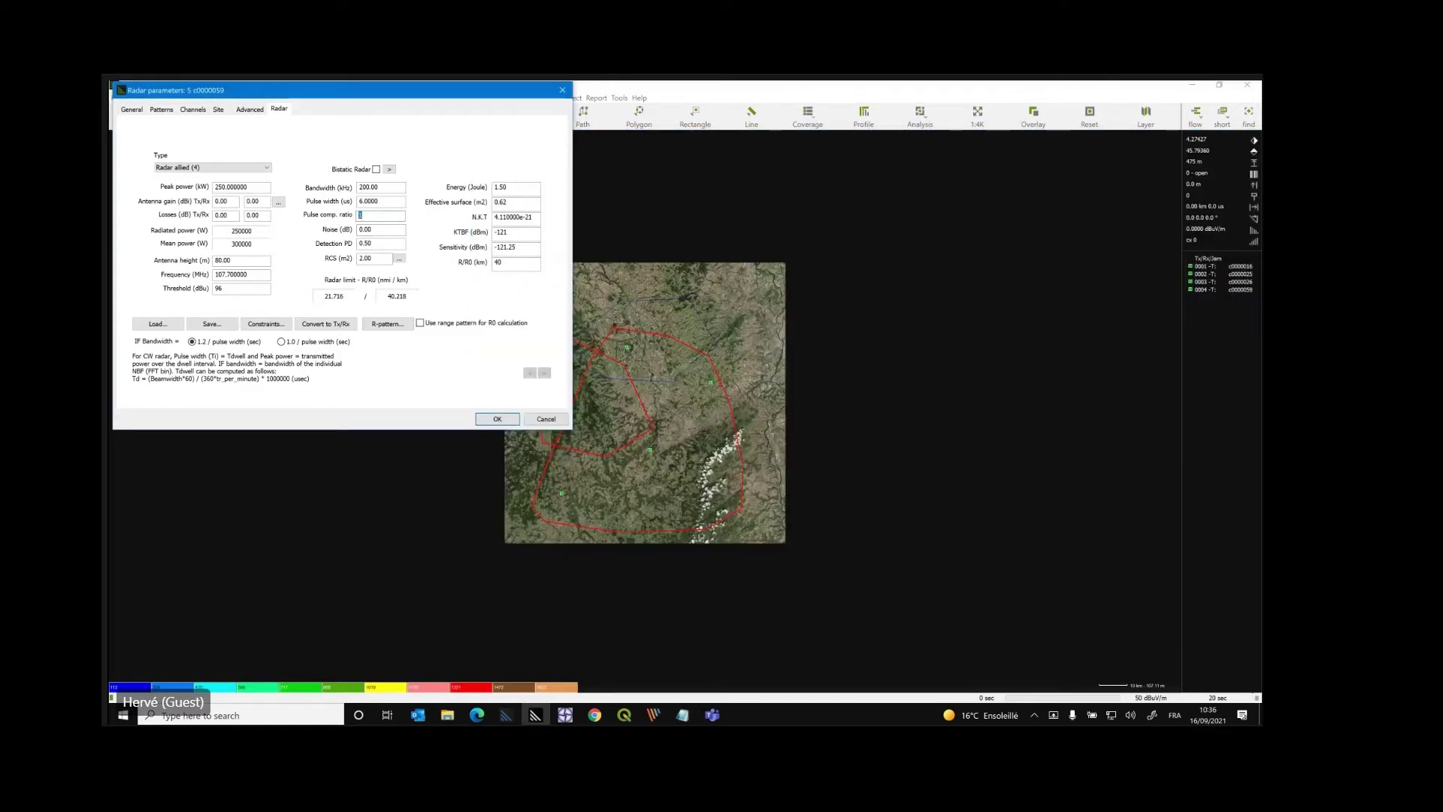
type("100")
key("Tab")
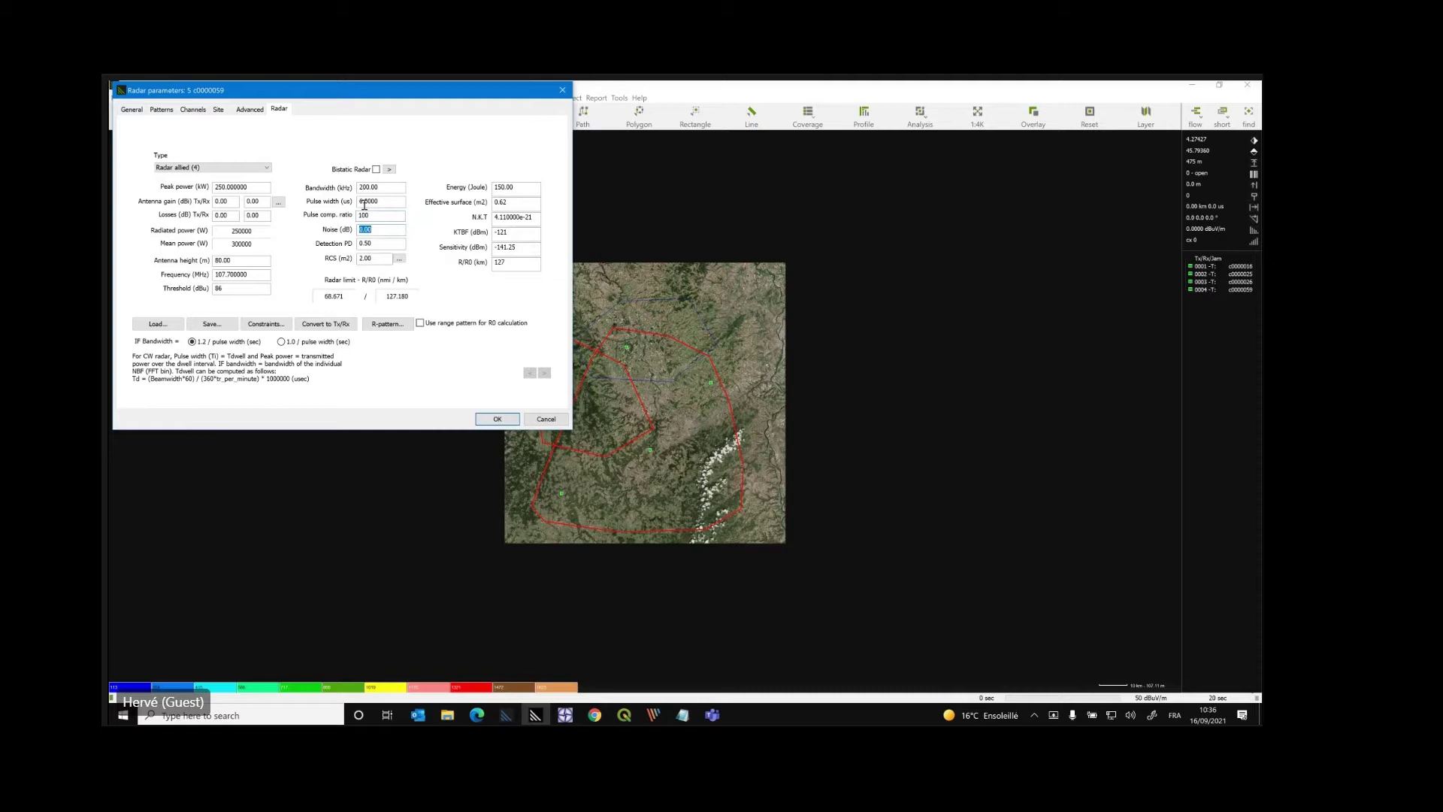
type("0.01")
double_click(500, 262)
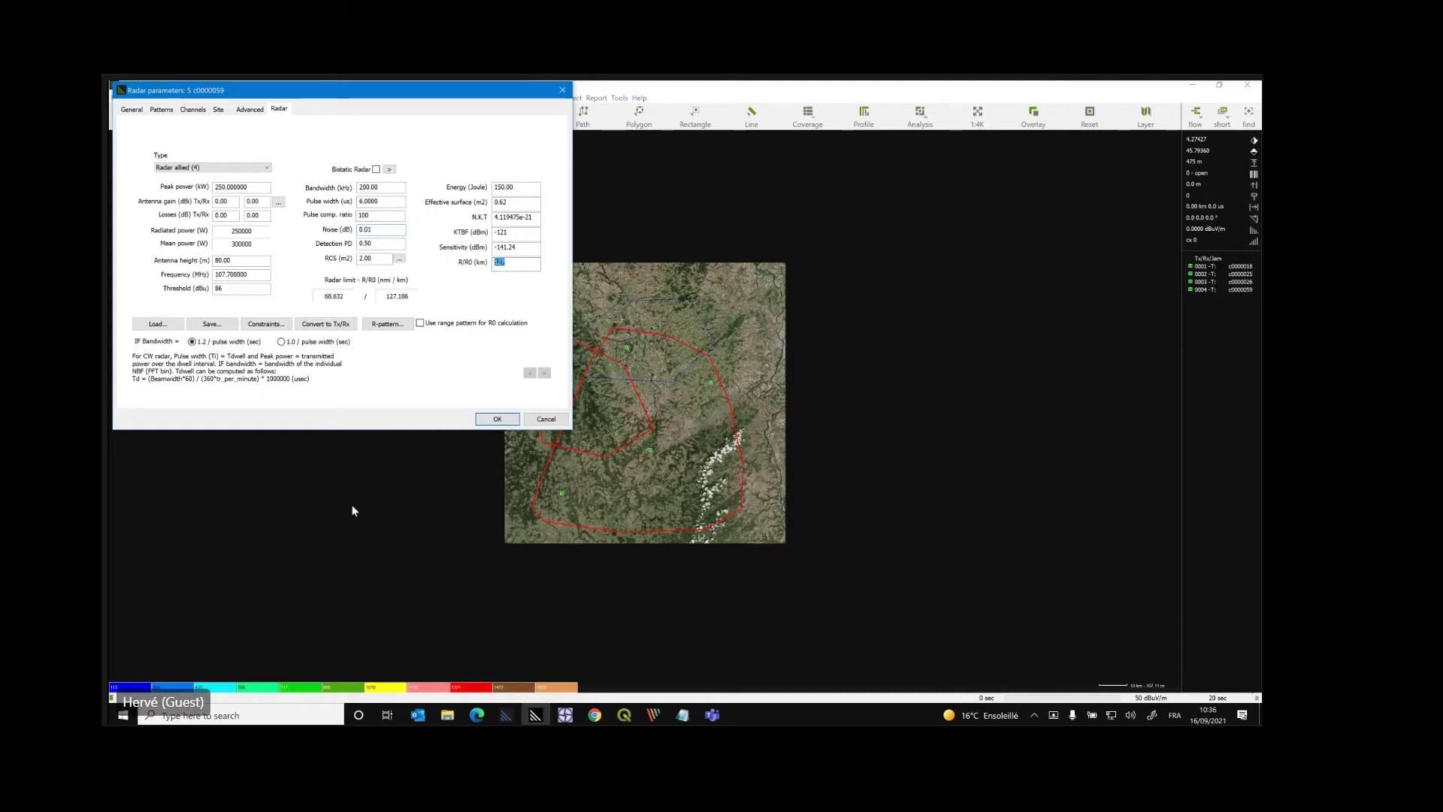
Step: Try a ratio of 0, settle on 2 for a 25.810 / 47.800 km limit, and bring back the notes
double_click(366, 215)
type("0")
key("Tab")
double_click(373, 215)
type("2")
key("Tab")
key("alt+Tab")
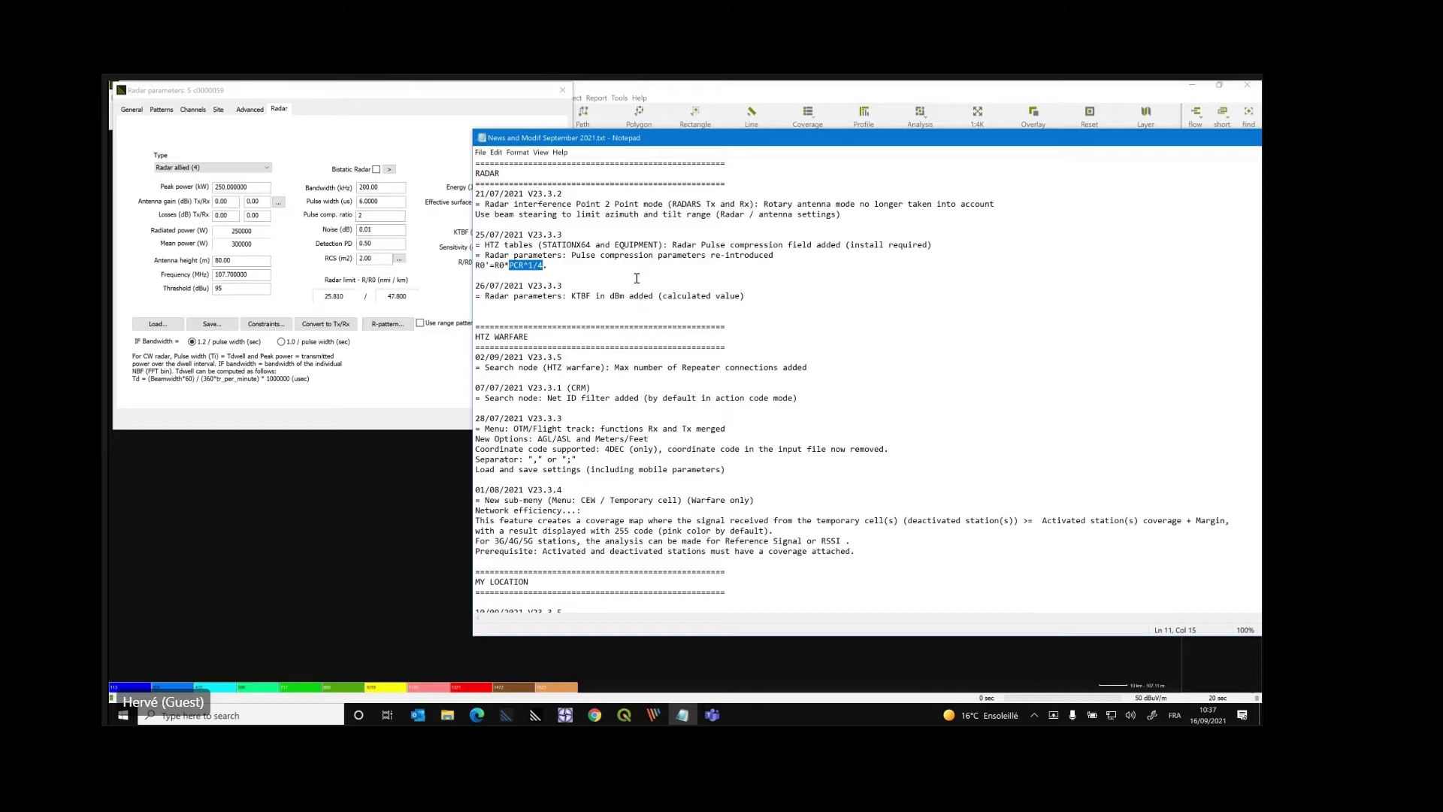
Step: Highlight the Pulse compression parameters entry in the release notes
left_click_drag(572, 255, 680, 254)
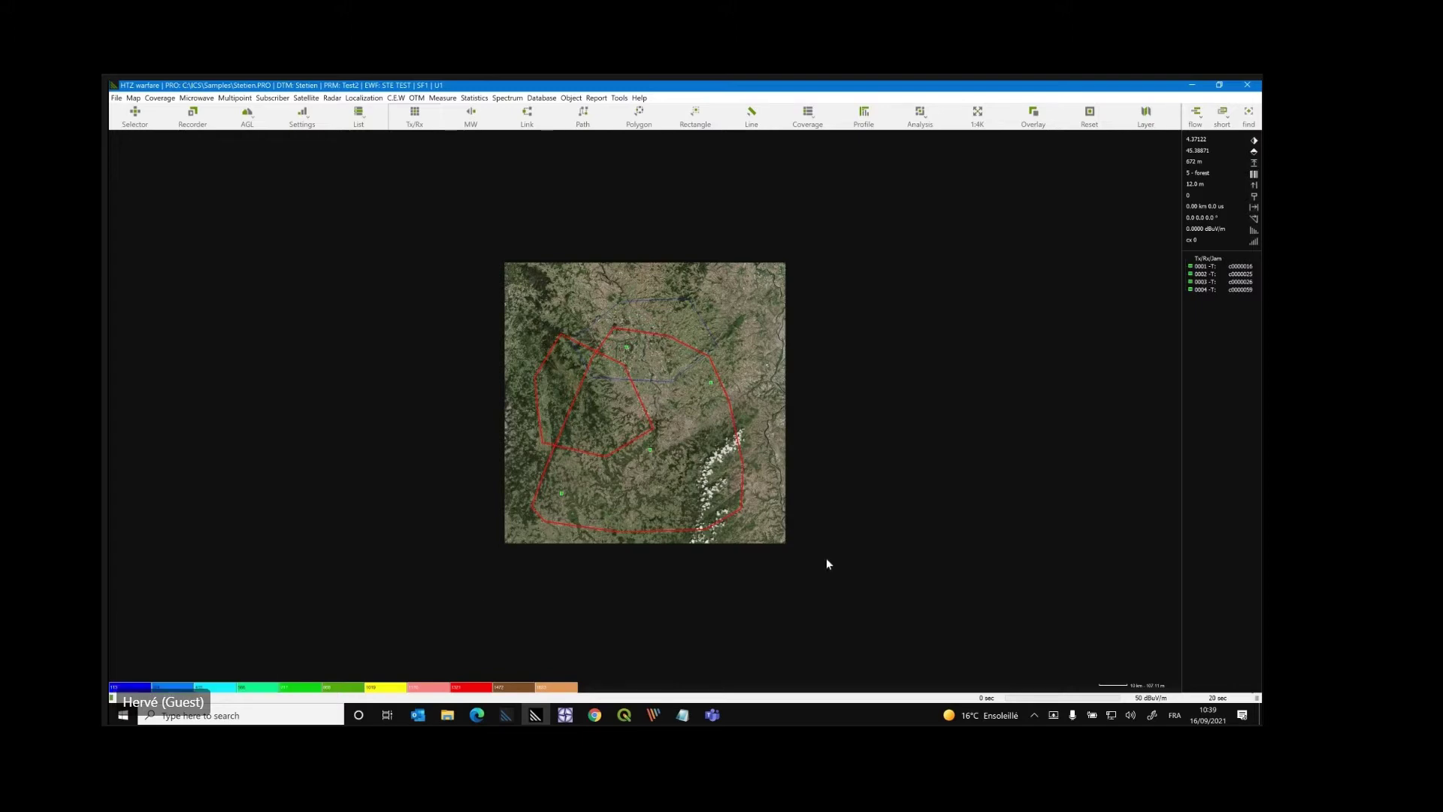
key("alt+Tab")
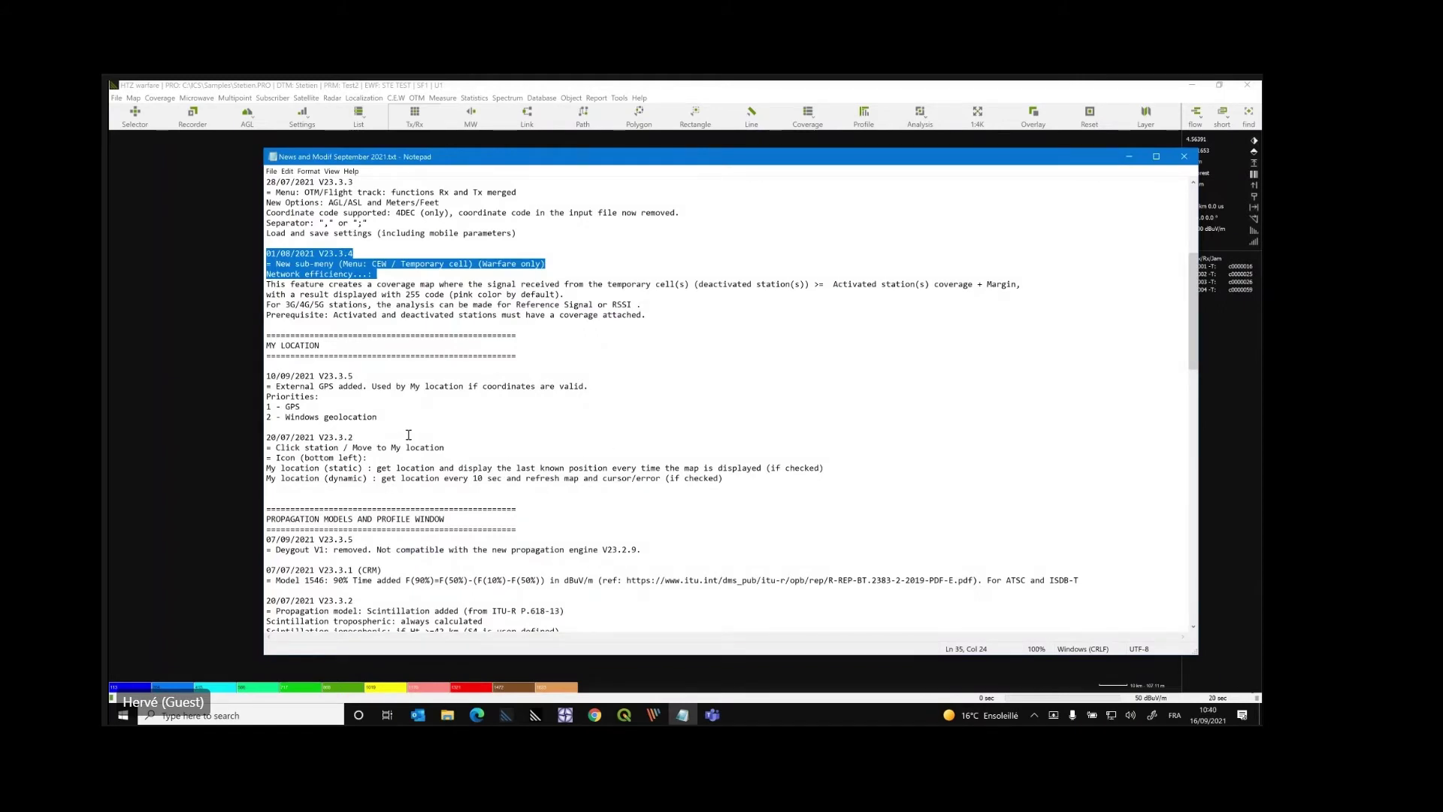
left_click_drag(584, 164, 691, 171)
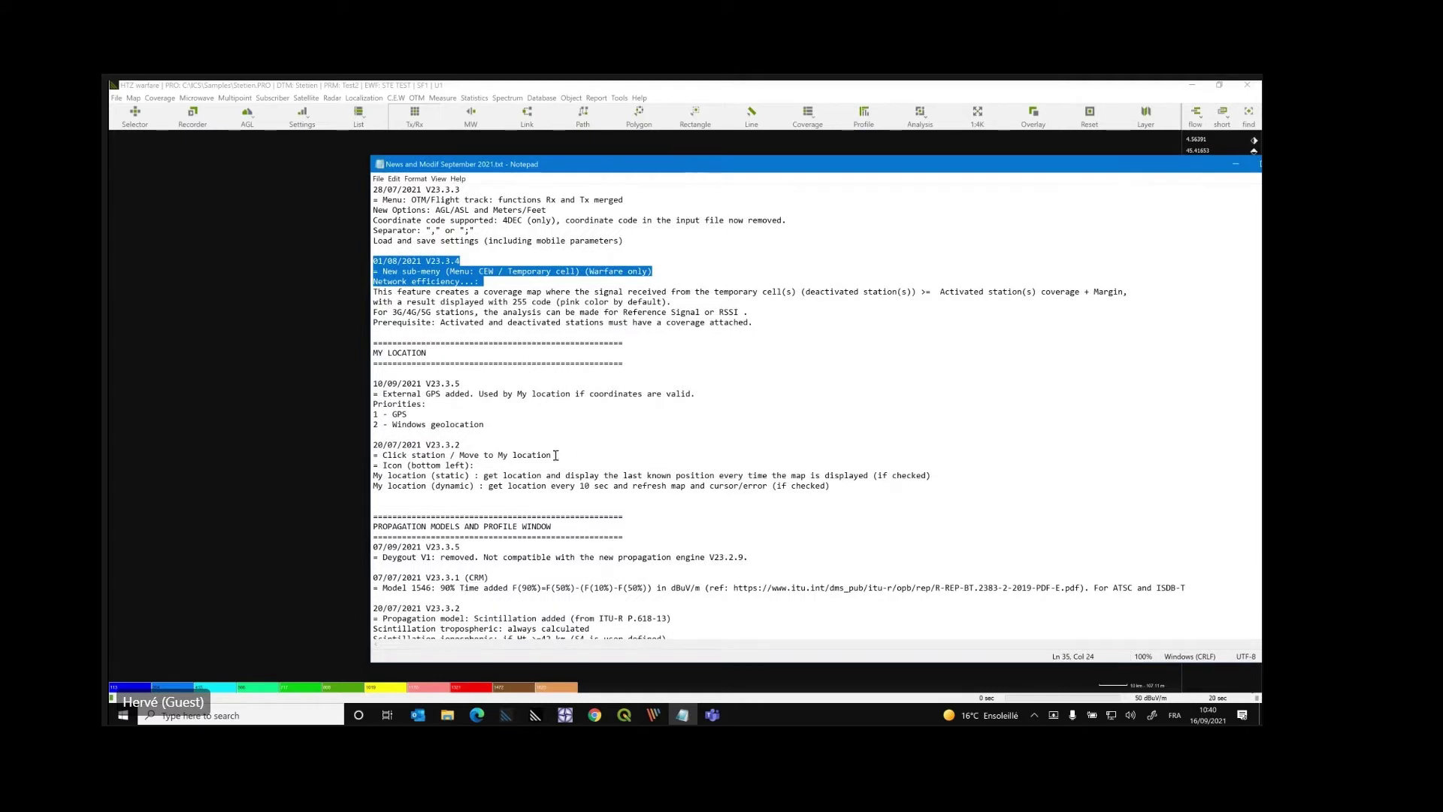
left_click(666, 94)
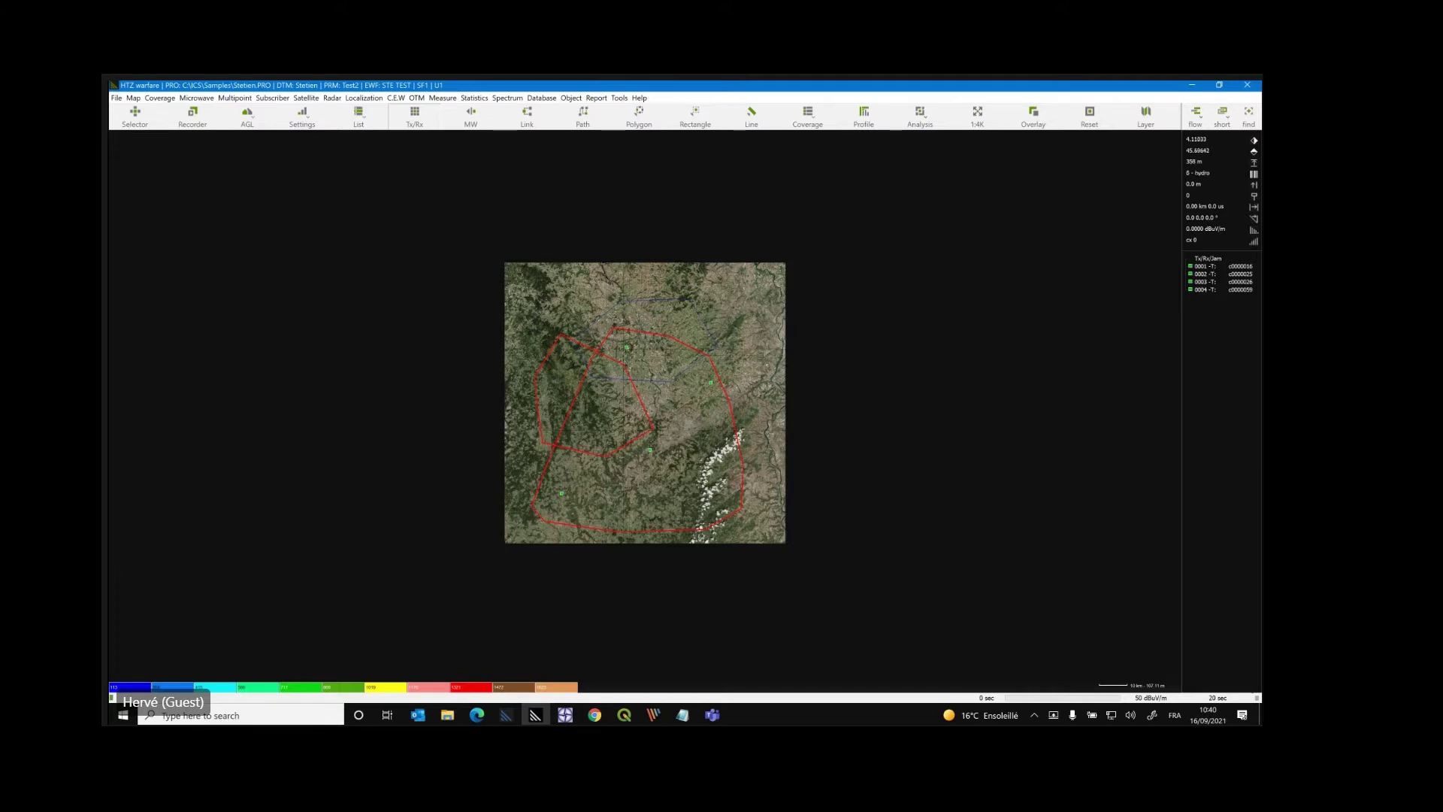
right_click(626, 348)
left_click(637, 352)
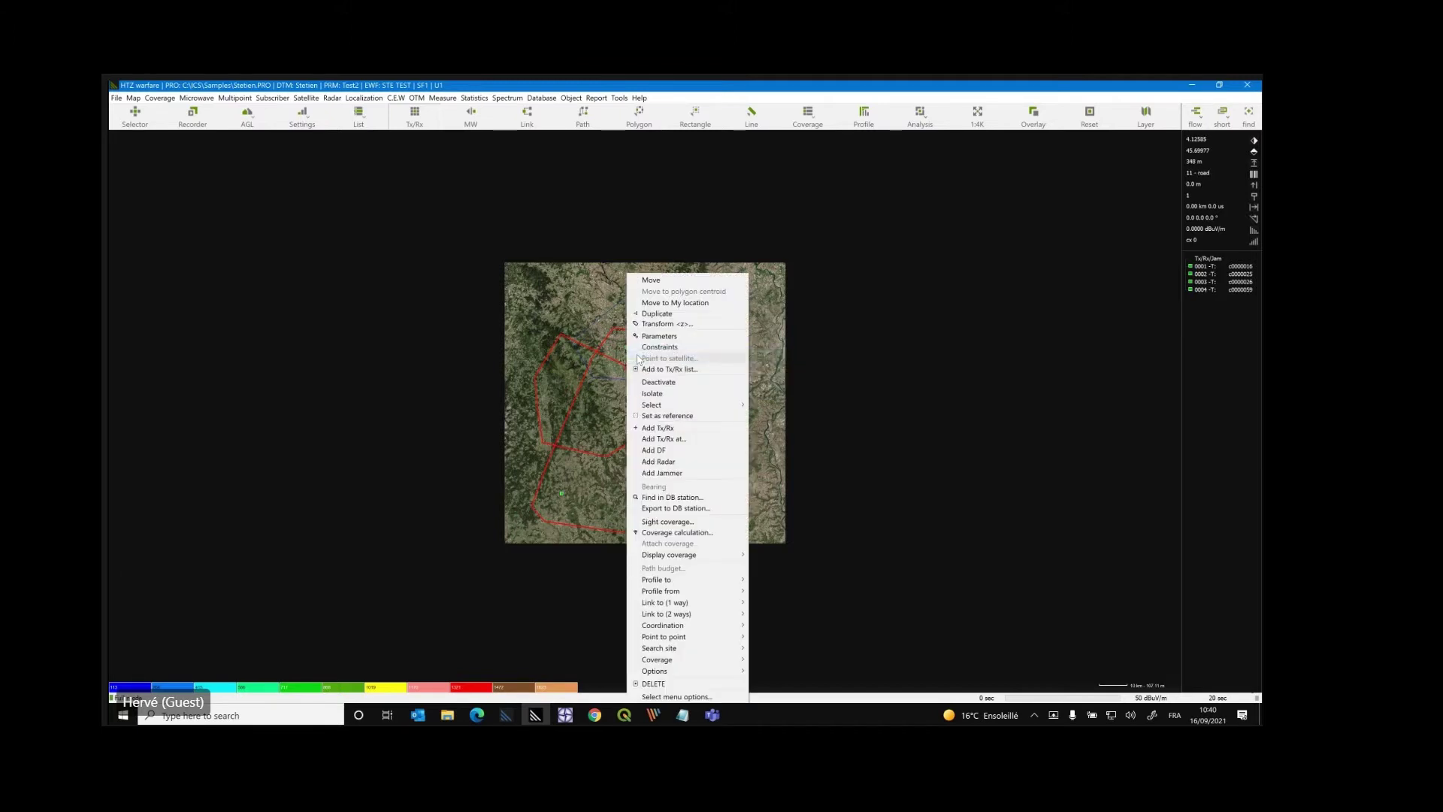
left_click(683, 303)
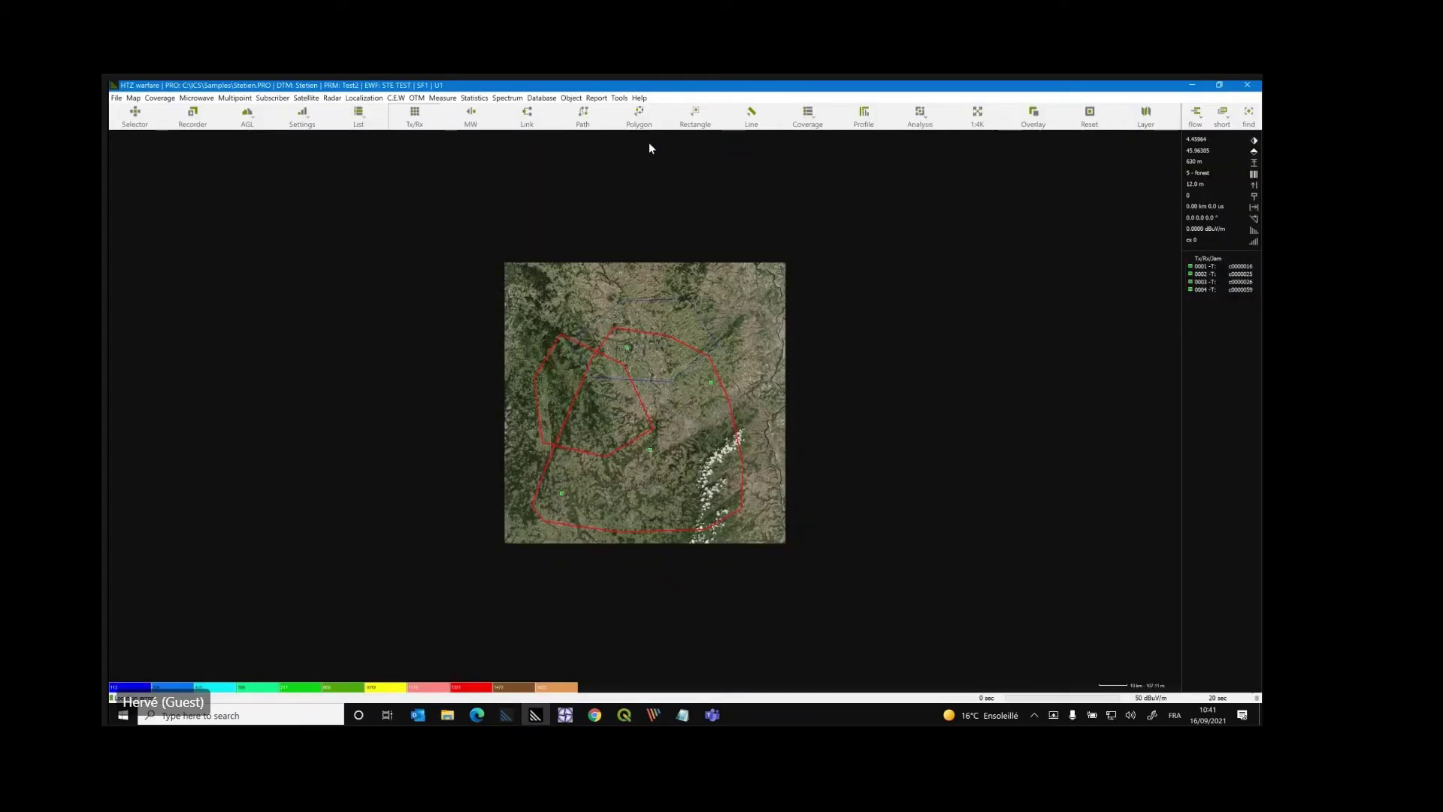
Step: Open the Propagation models dialog via Tools > Propagation model, showing Deygout 94 diffraction and 8500 km sea radius
left_click(620, 98)
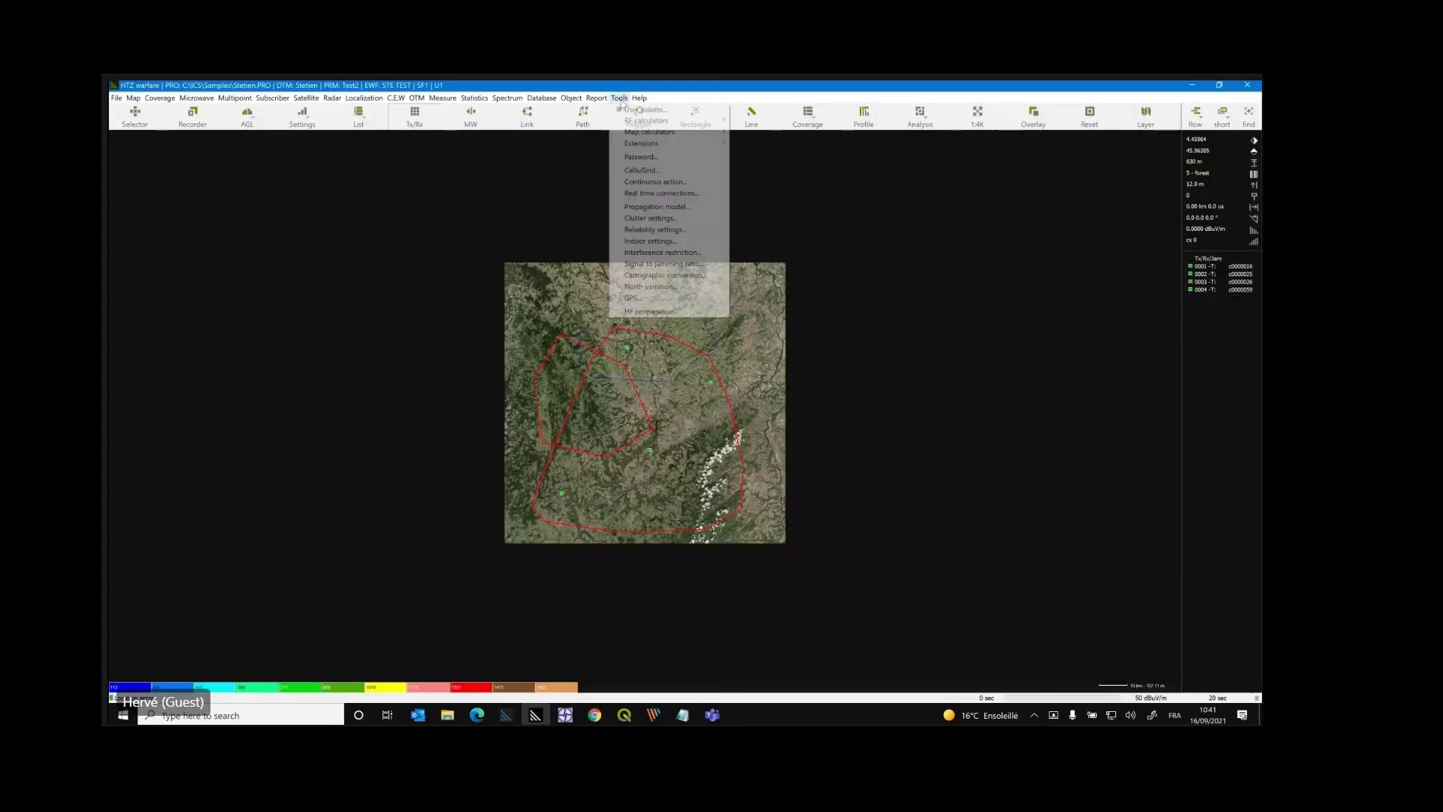
left_click(657, 206)
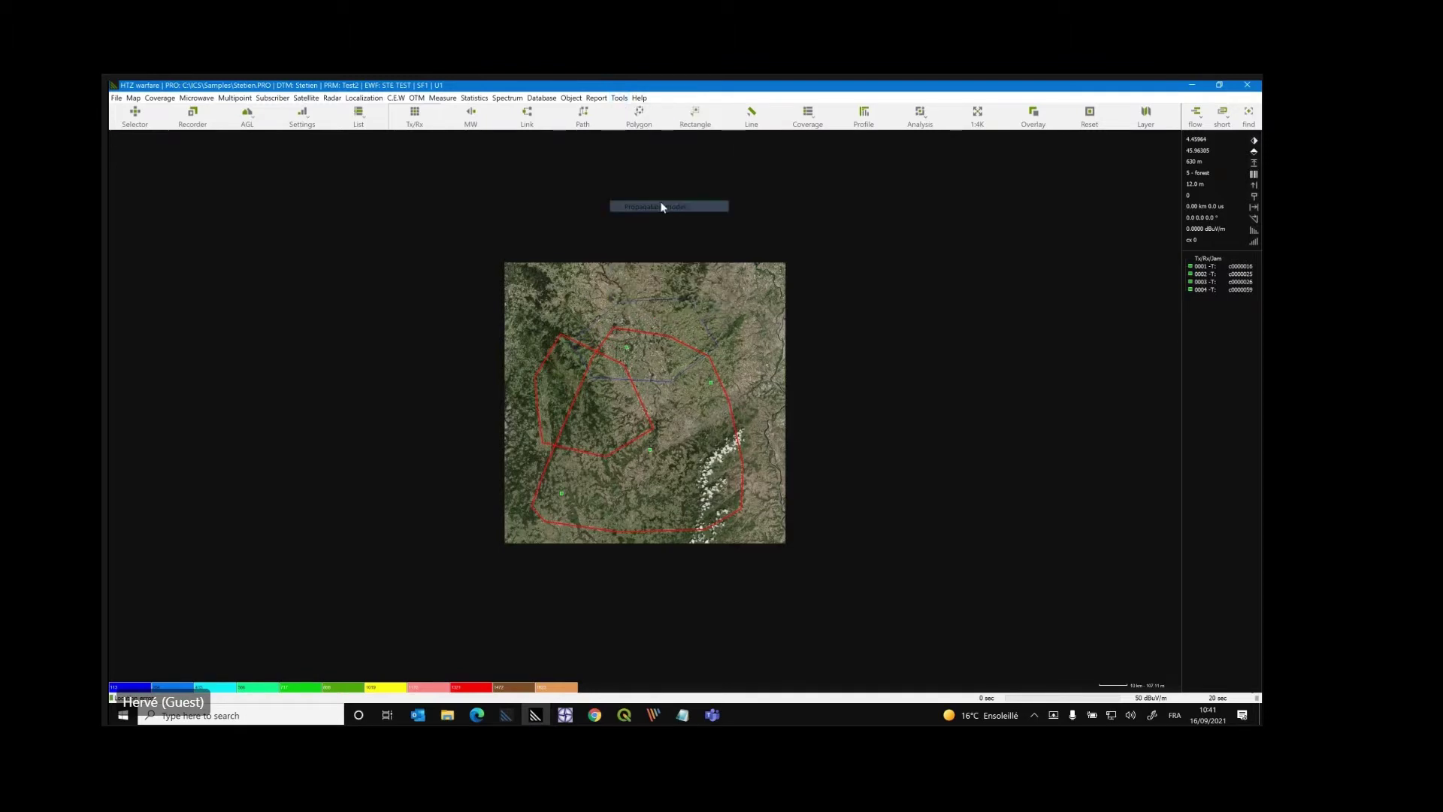
left_click(599, 227)
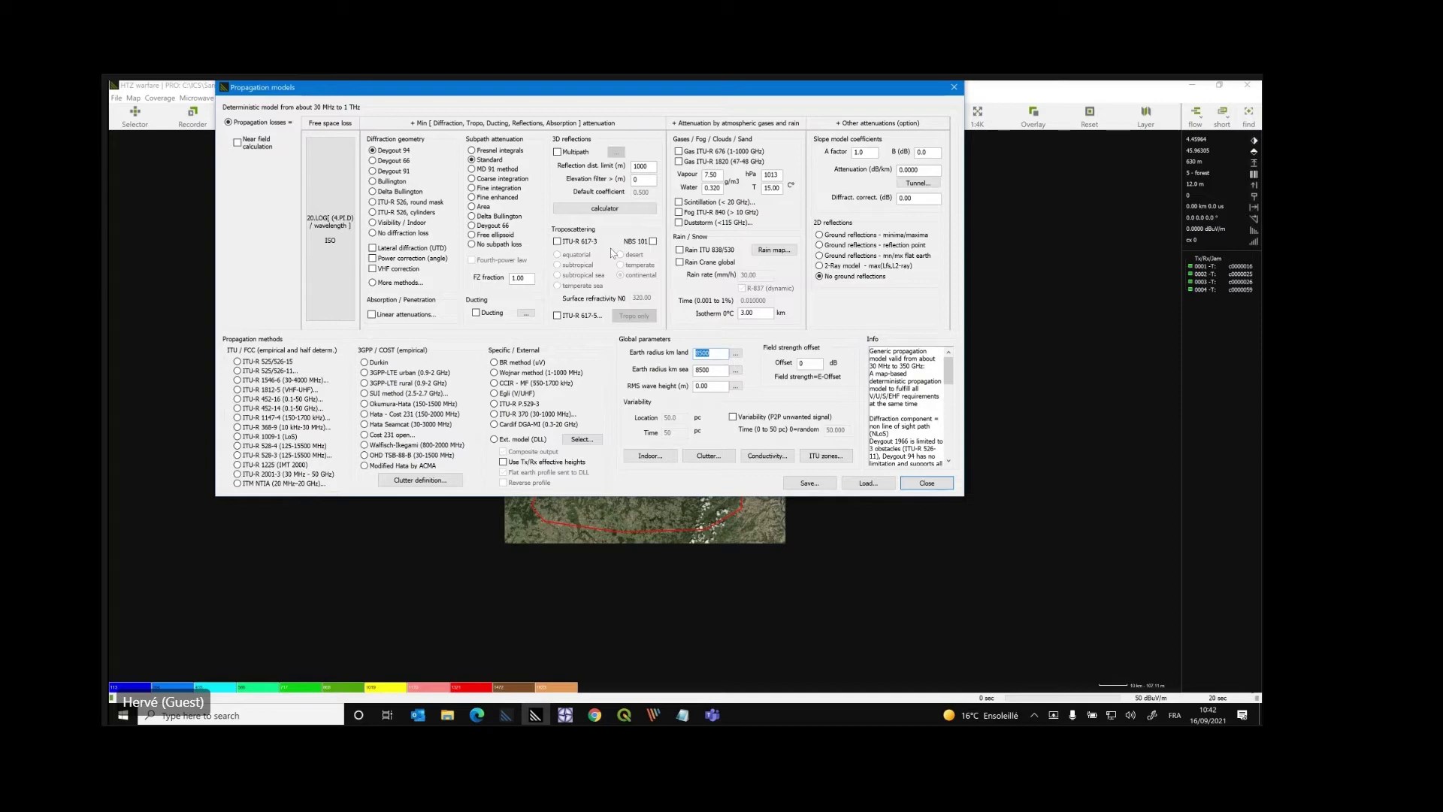
Step: Highlight the 90% time value, the F(90%)=F(50%)-(F(10%)-F(50%)) formula and the ITU reference in the Model 1546 note
key("alt+Tab")
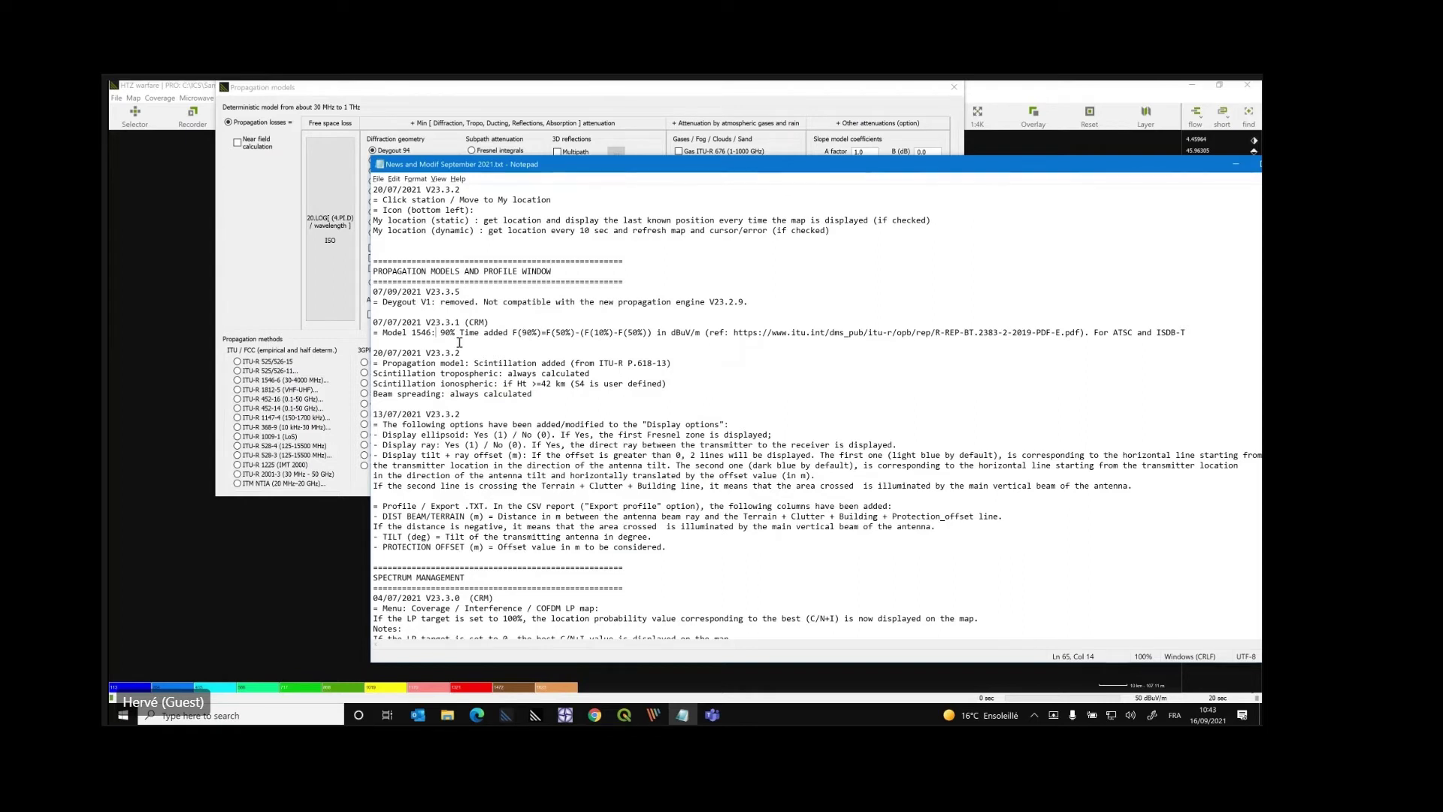
left_click_drag(445, 333, 456, 333)
scroll(651, 390, "down", 2)
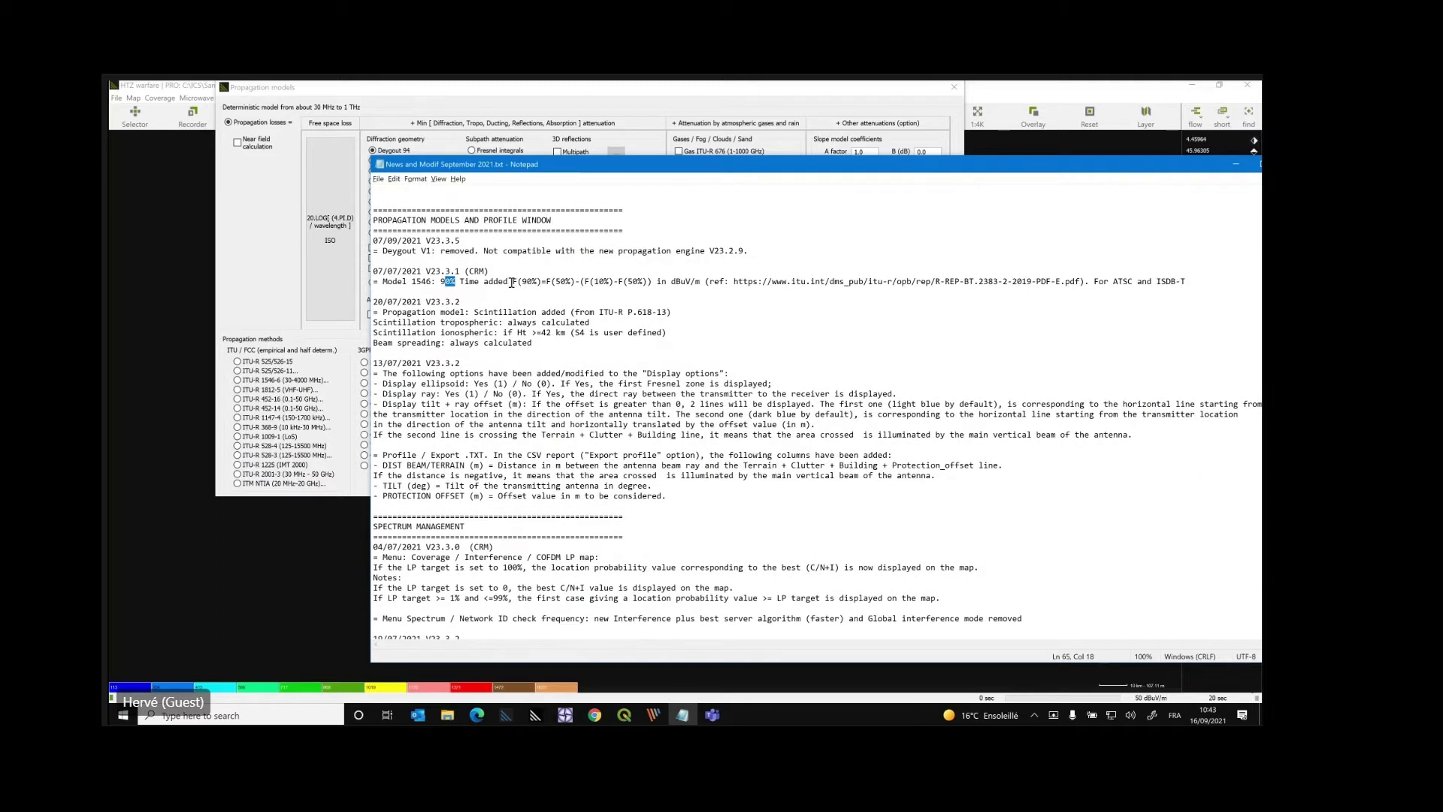
left_click_drag(513, 282, 654, 282)
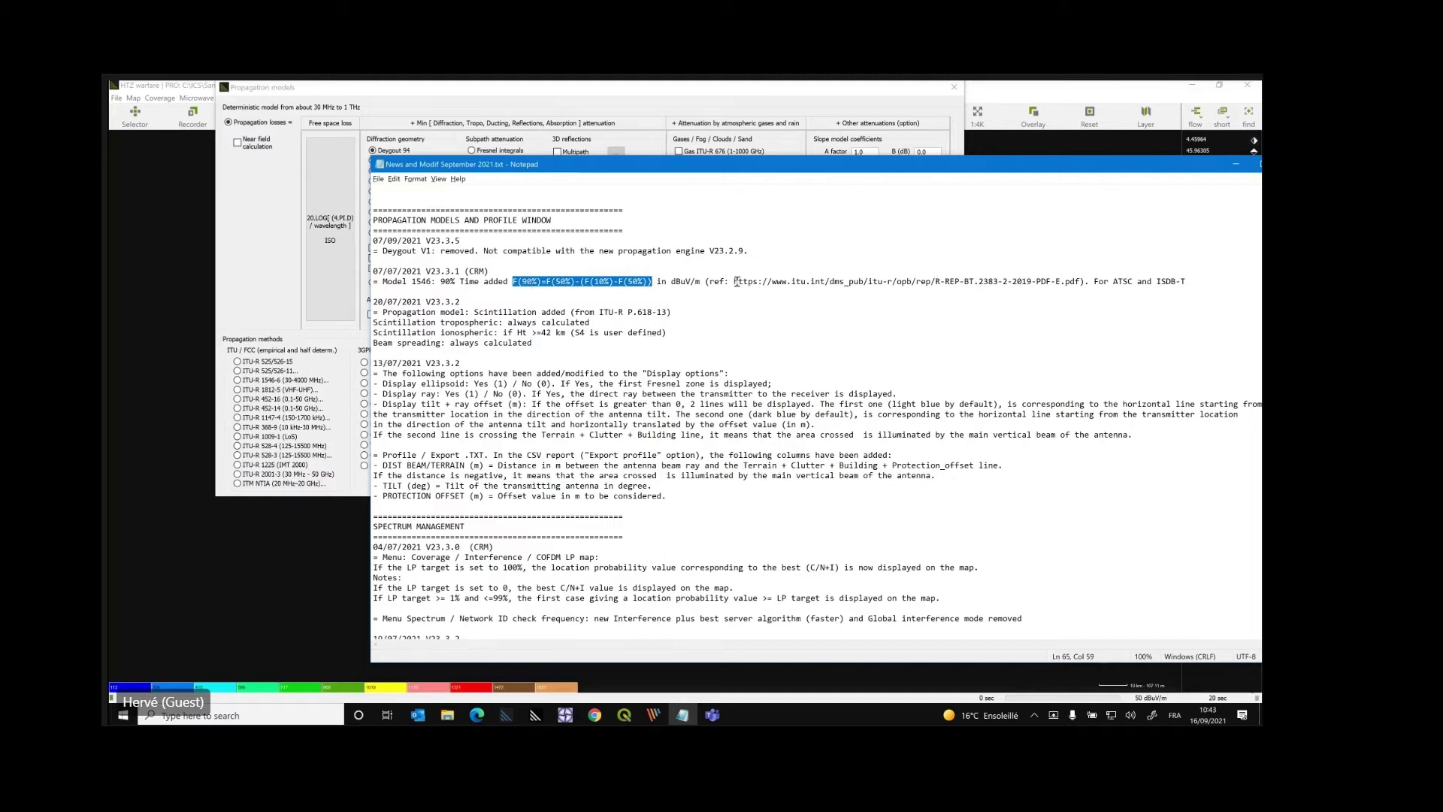
left_click_drag(737, 281, 825, 283)
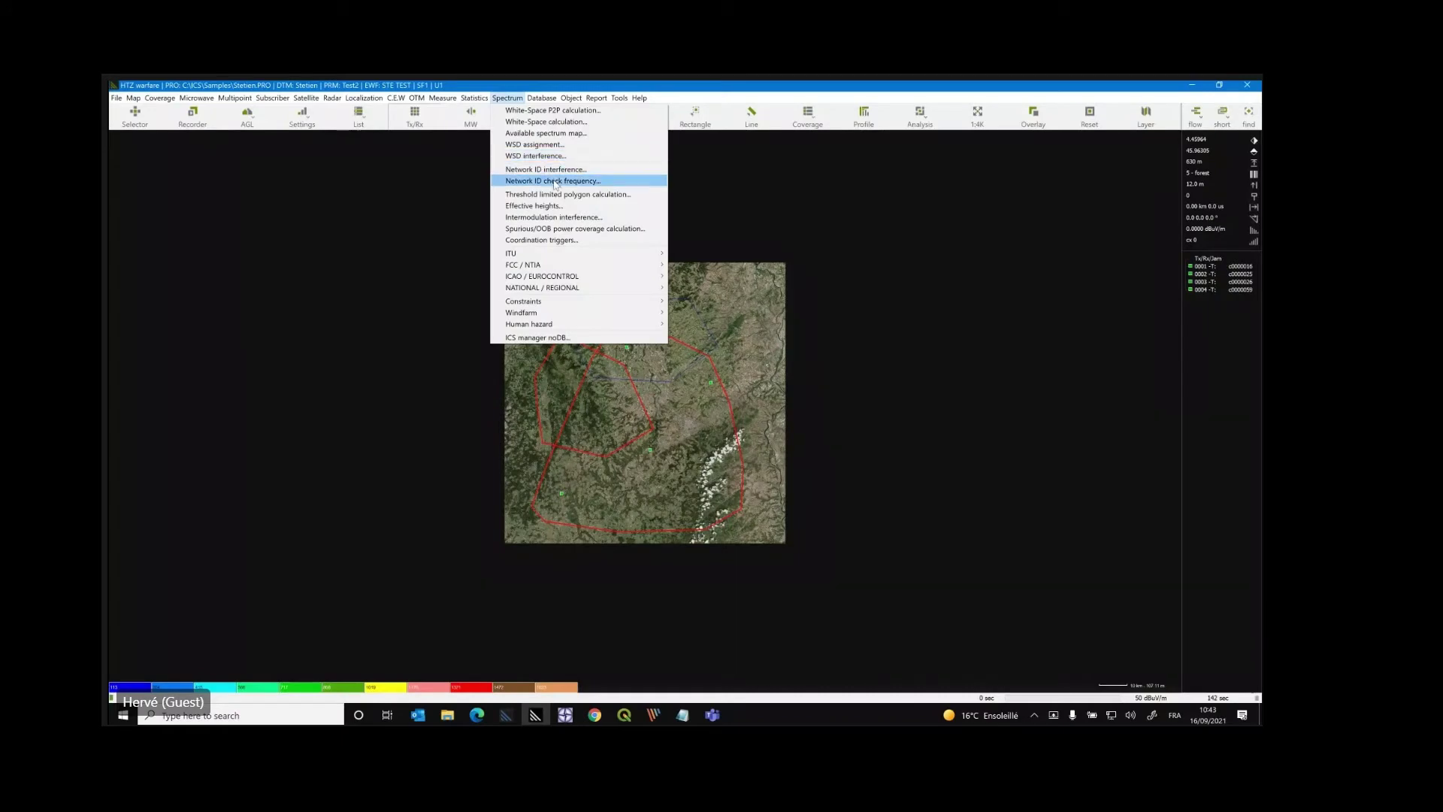
Step: Open the Network ID batch frequency check for 87.5–107.5 MHz in 0.1 steps and move it lower left
left_click(556, 182)
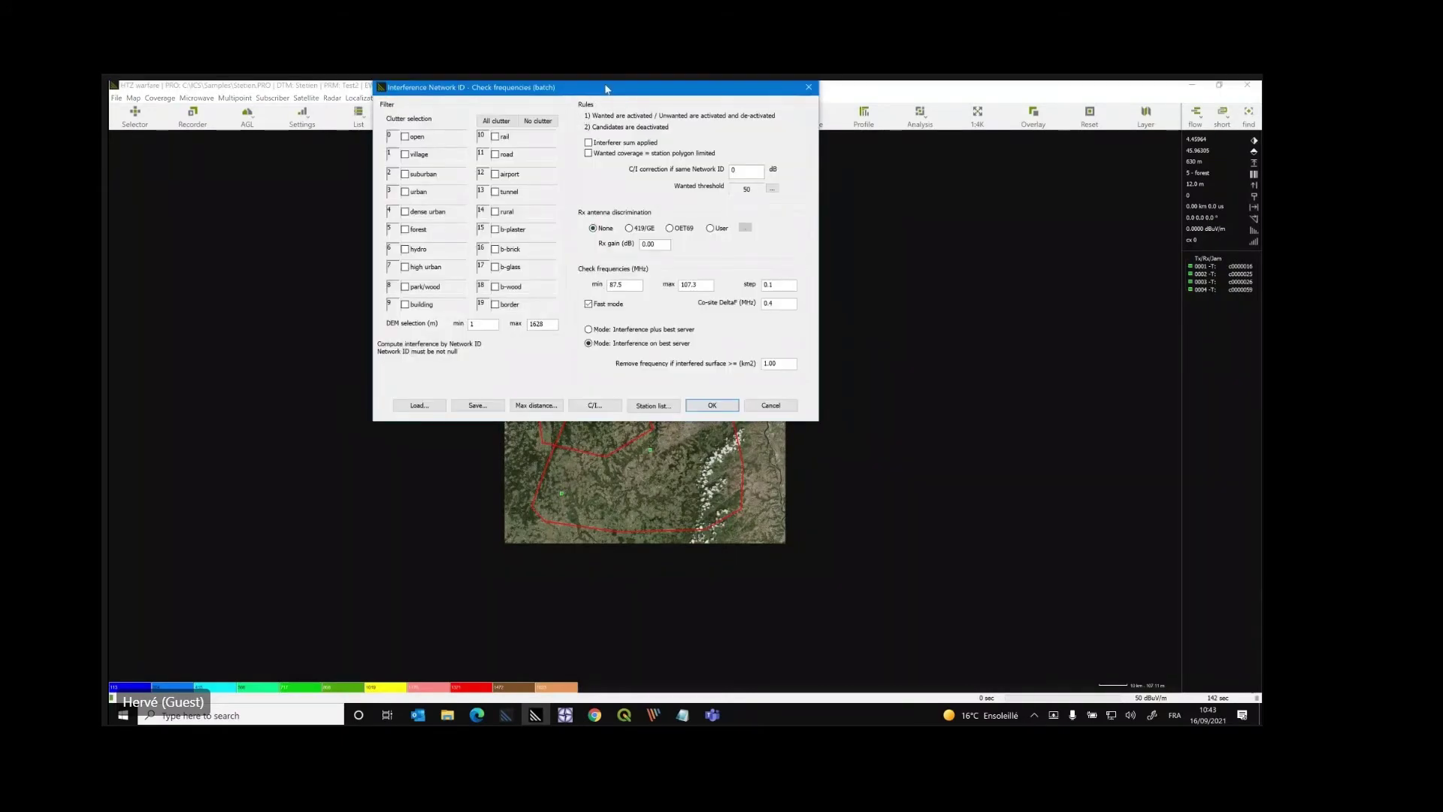
left_click_drag(606, 89, 508, 178)
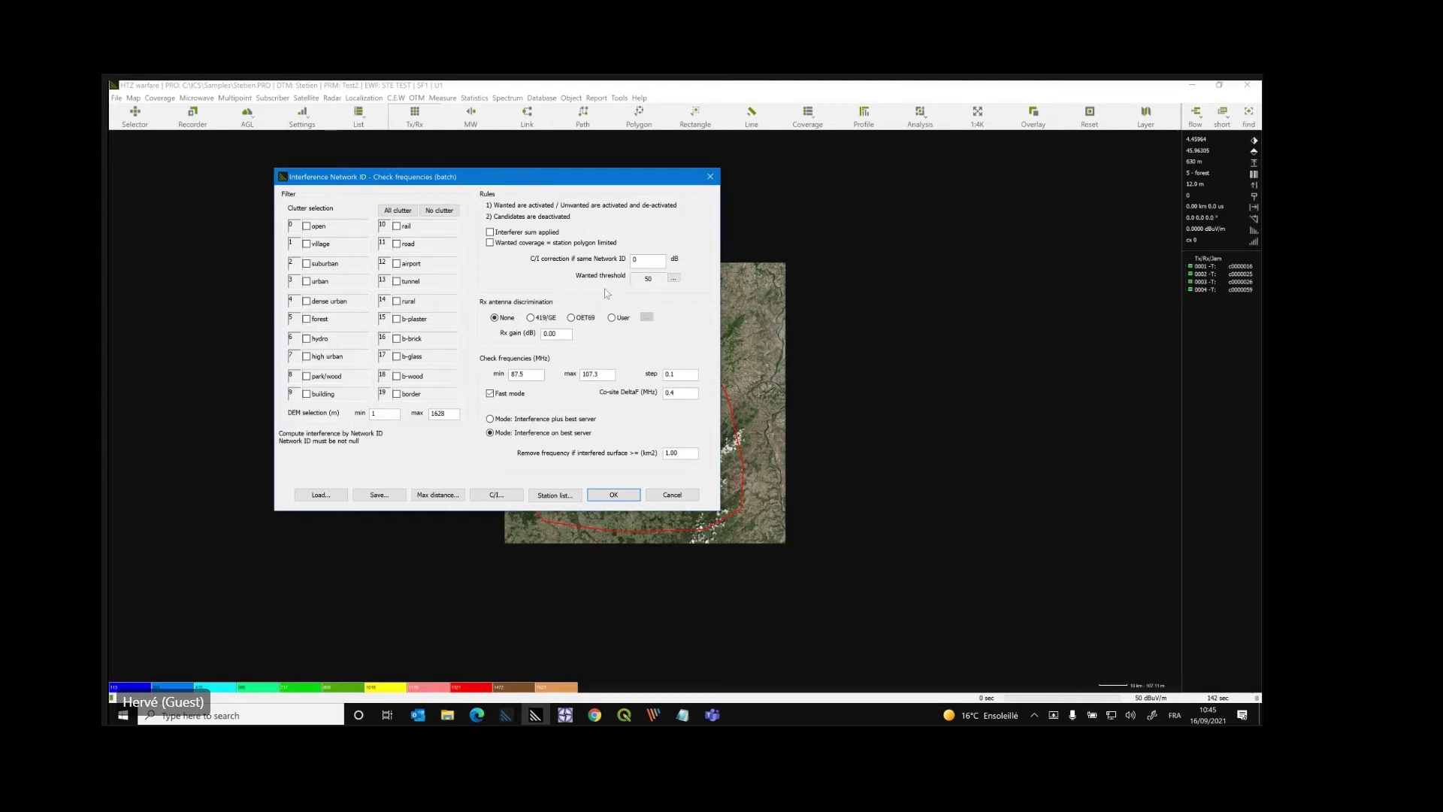
Step: Toggle between 'Interference plus best server' and 'Interference on best server' modes, then bring up the release notes
left_click(593, 420)
left_click(559, 435)
left_click(570, 419)
left_click(572, 435)
key("alt+Tab")
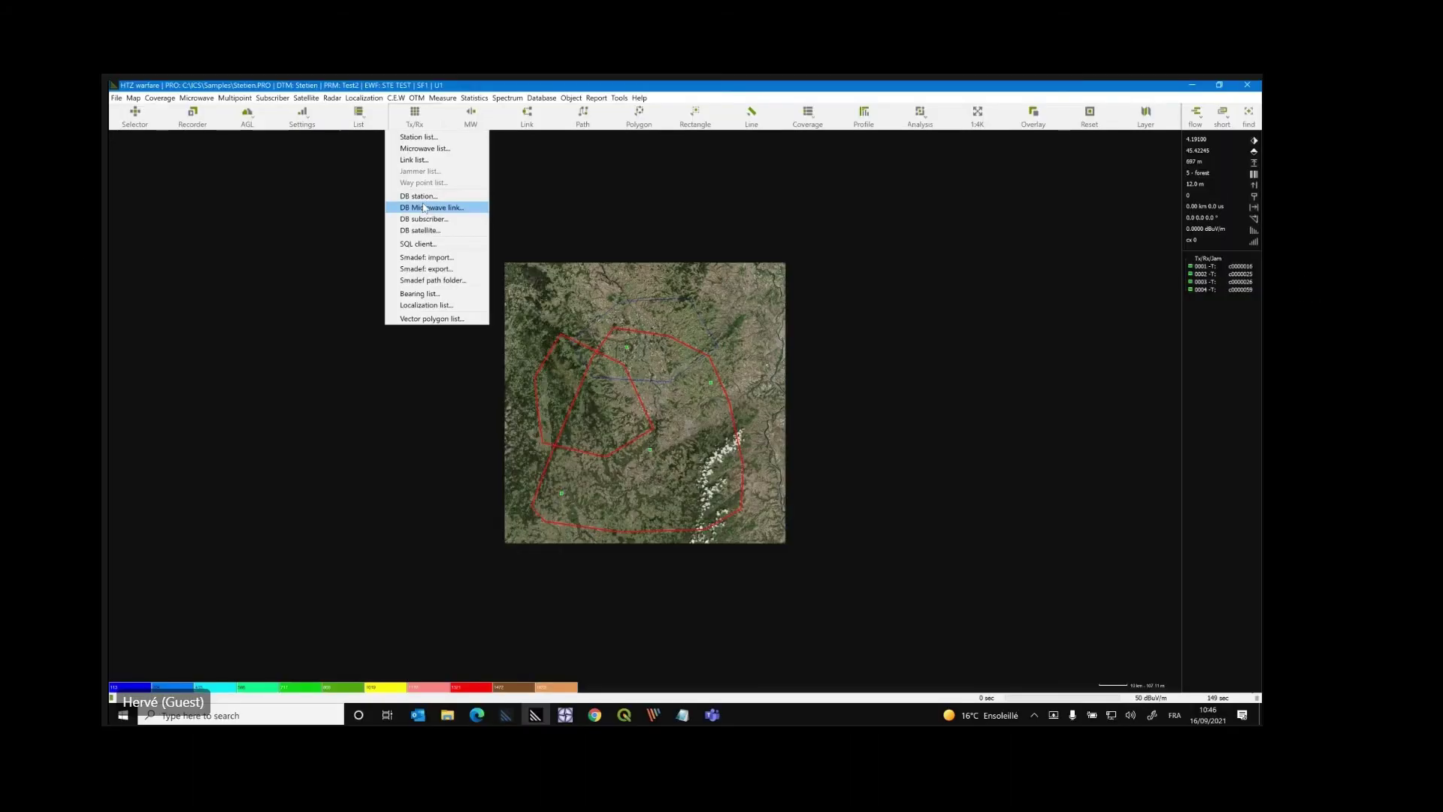
Step: Load the Test STE station database from the database list and open its Remote simul. processing settings
left_click(424, 208)
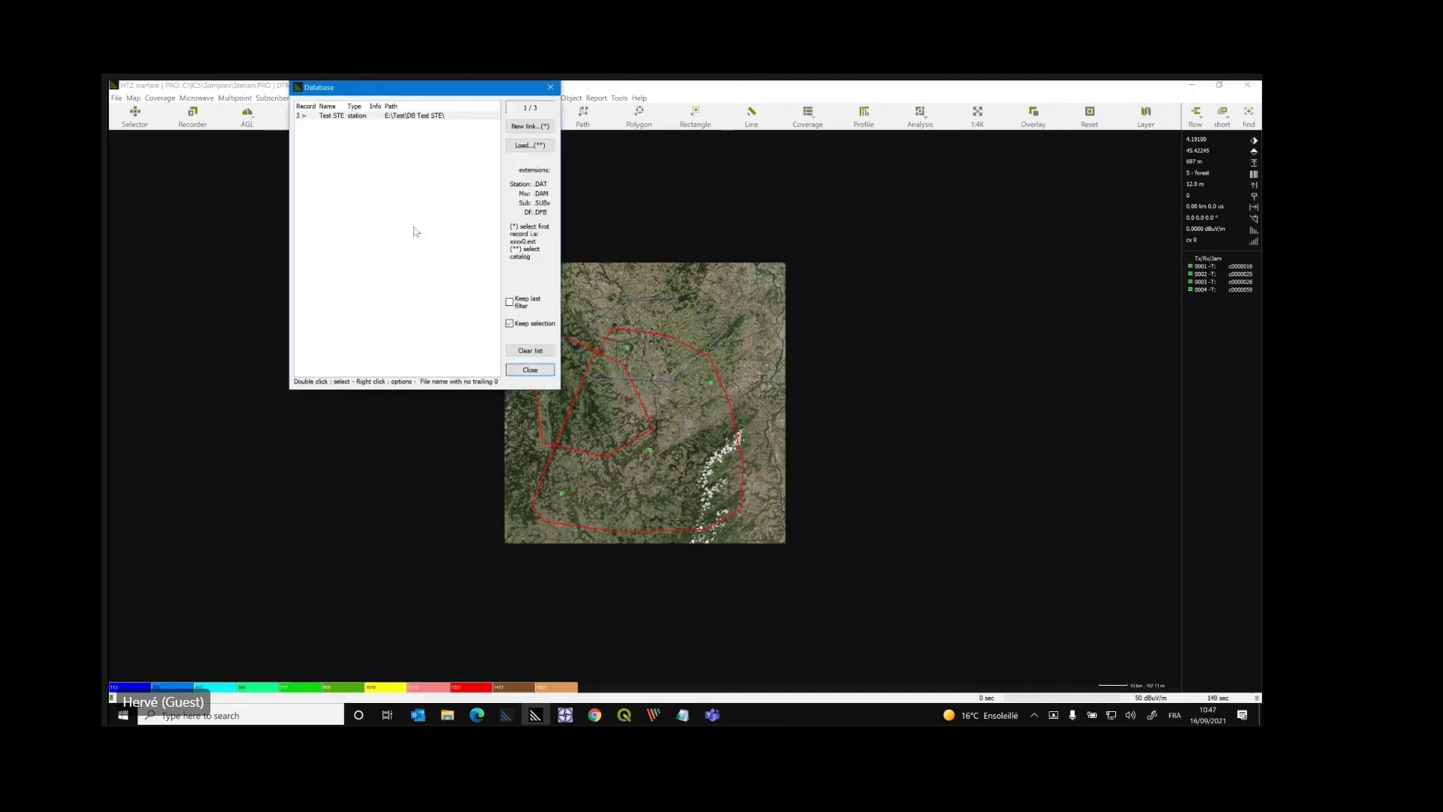
left_click(353, 117)
double_click(353, 117)
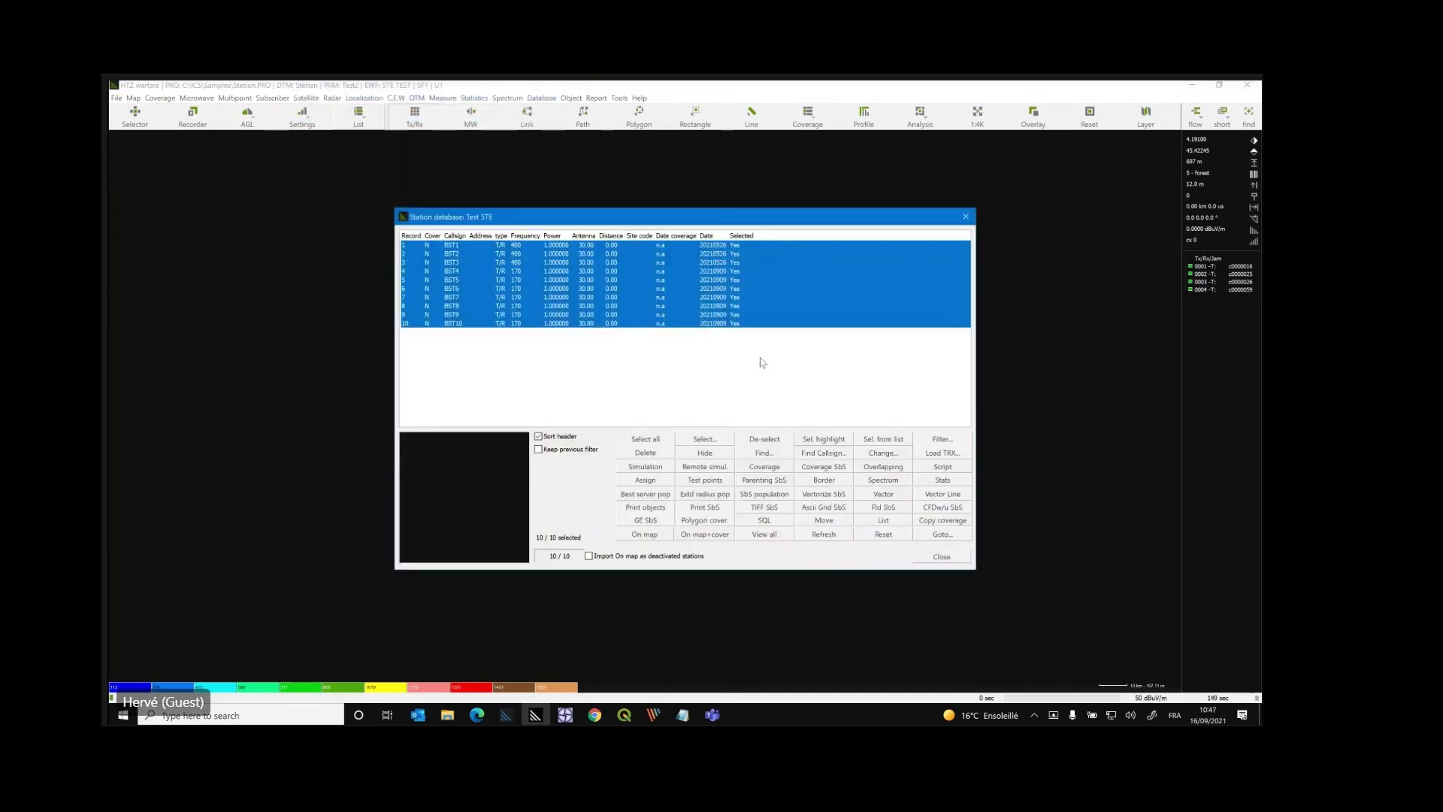
left_click(705, 468)
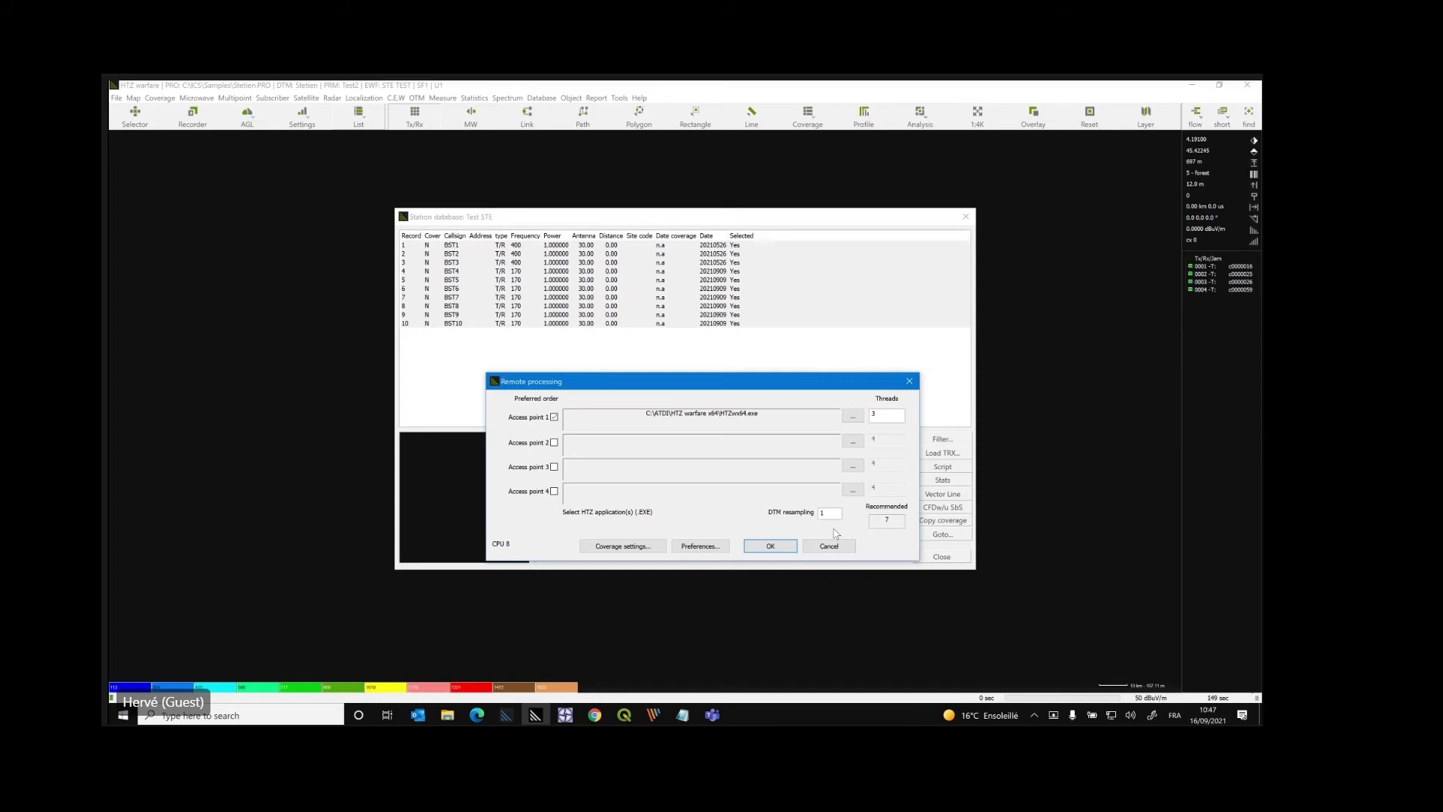
Step: Bring up File Explorer's Team Meetings folder with its four release-note text files
key("alt+Tab")
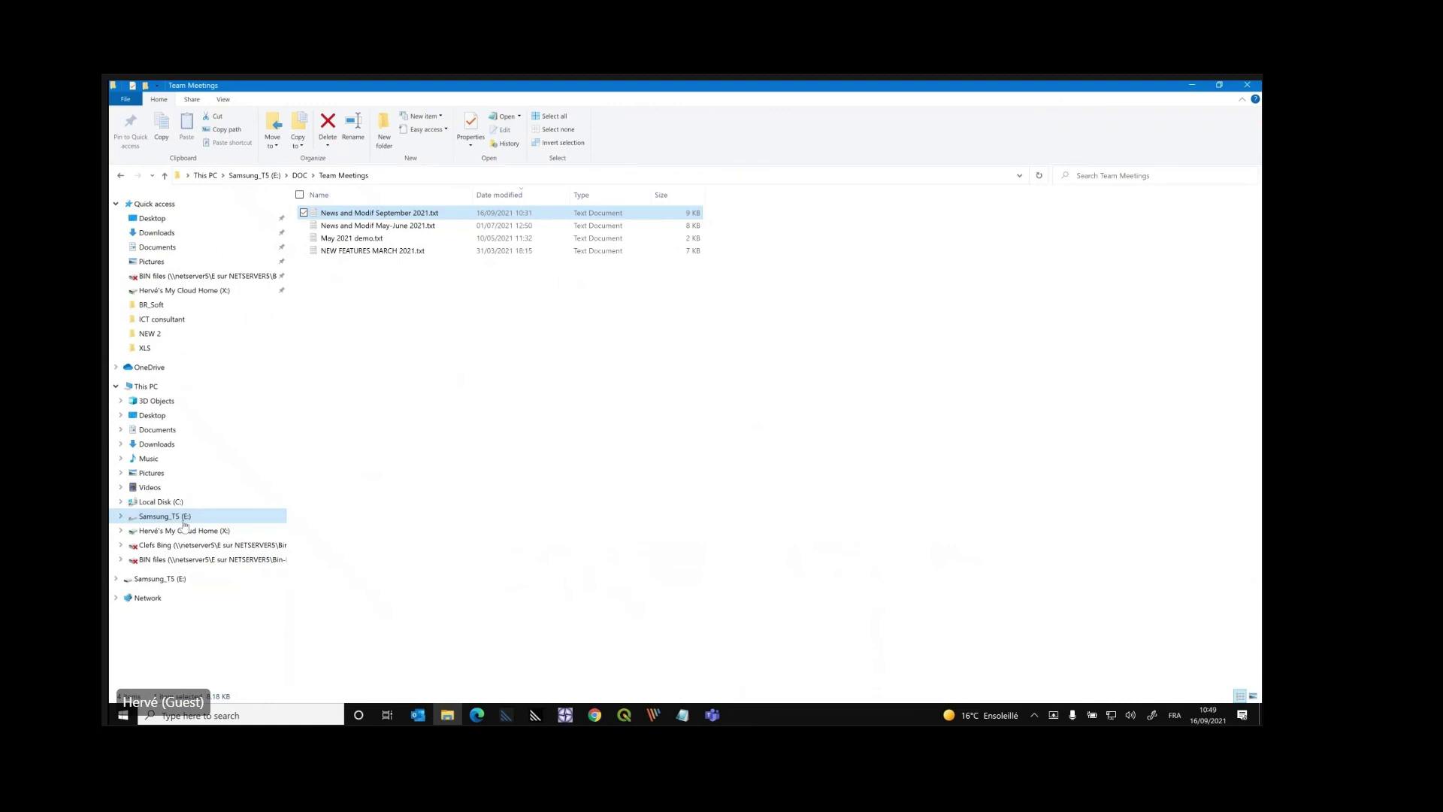
Step: Browse from the drive root to Test\Command Line and edit CMD1023.bat in Notepad
key("alt+Up")
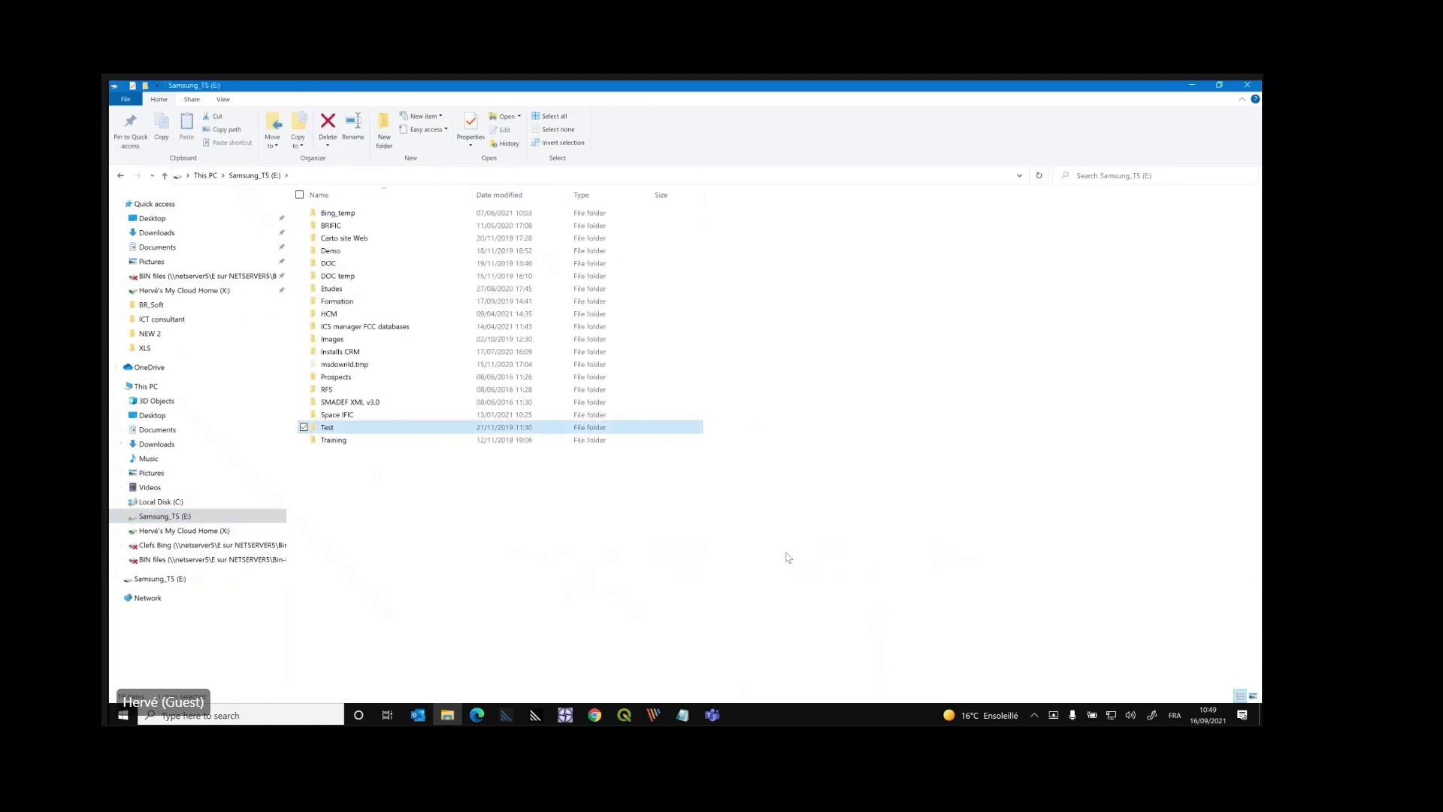
key("Return")
type("re")
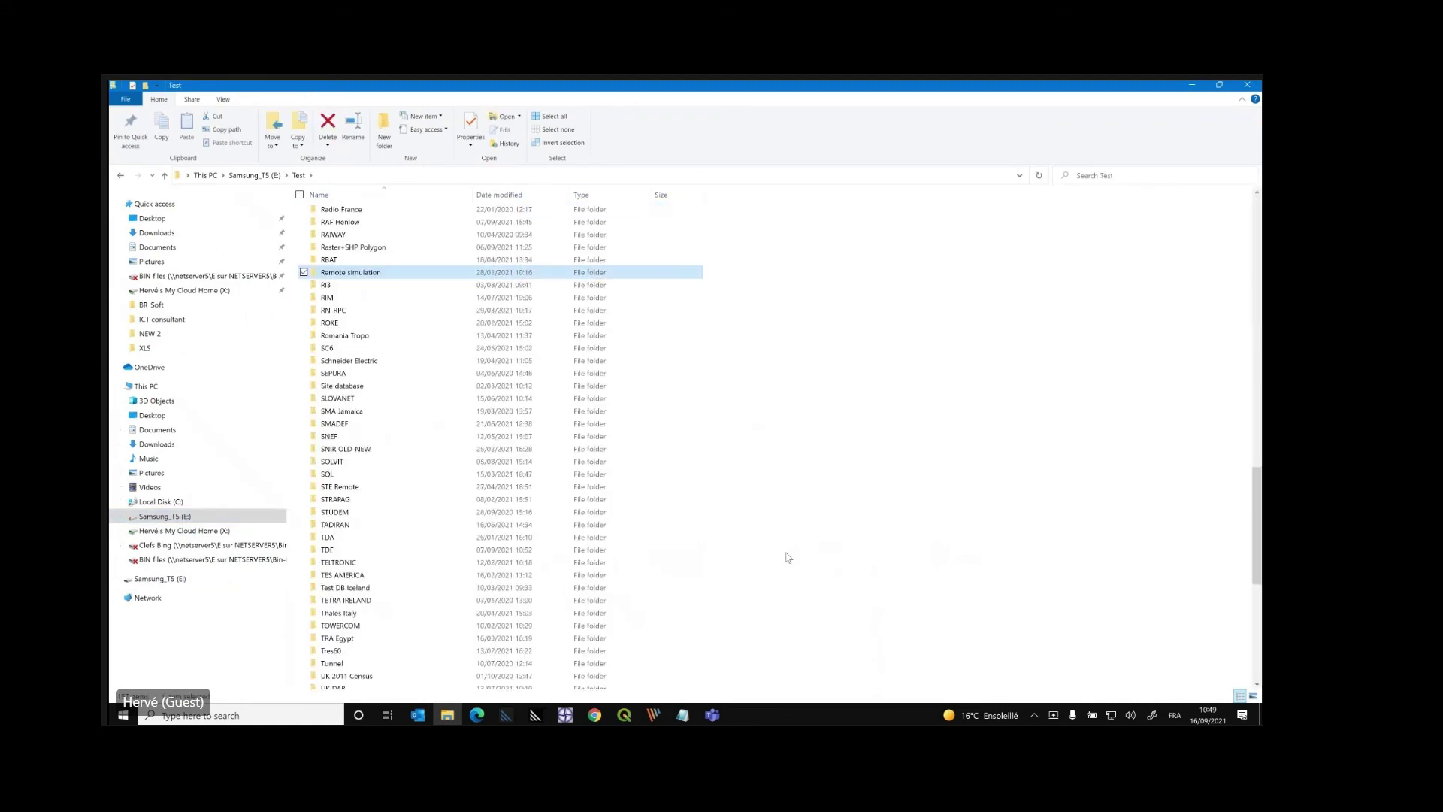
type("com")
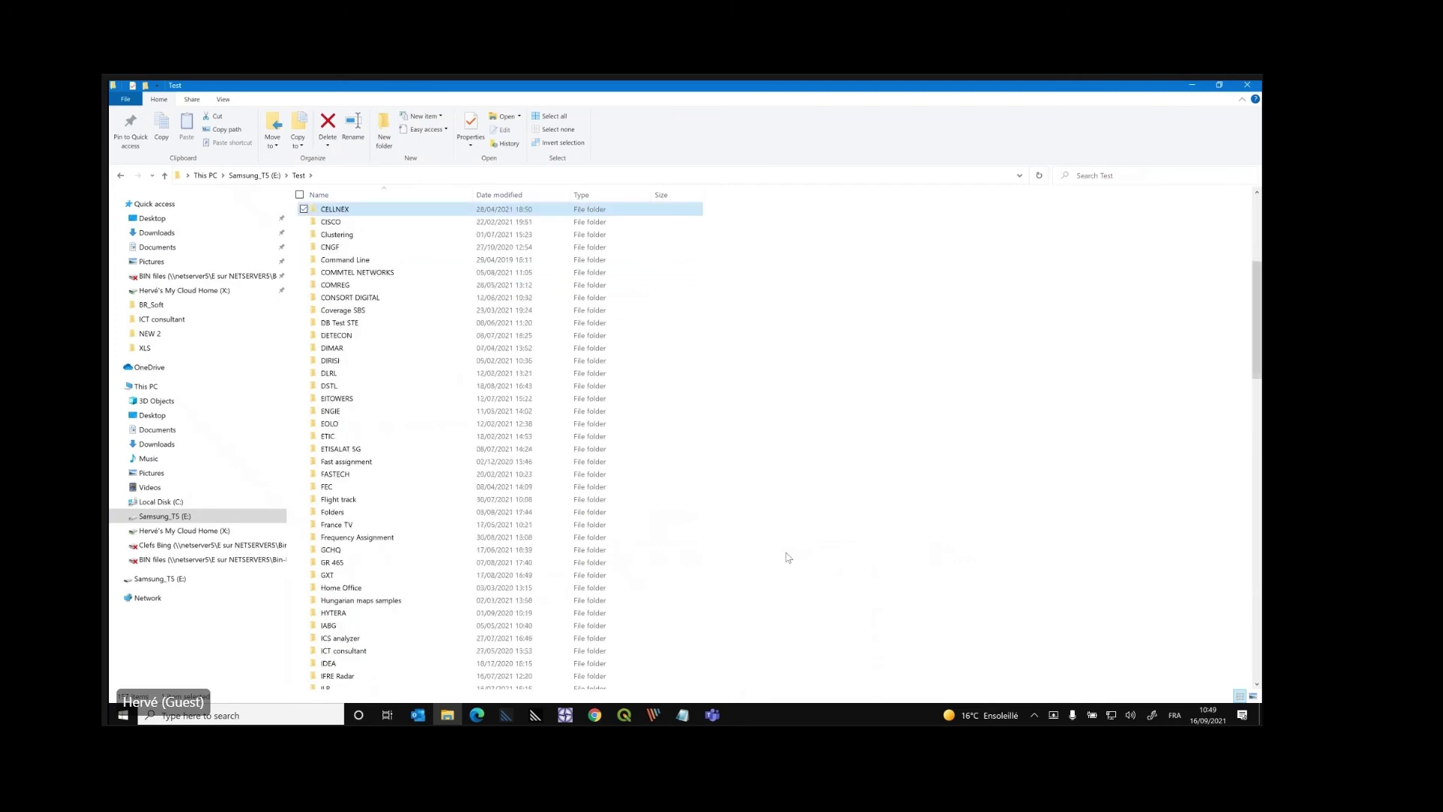
key("Return")
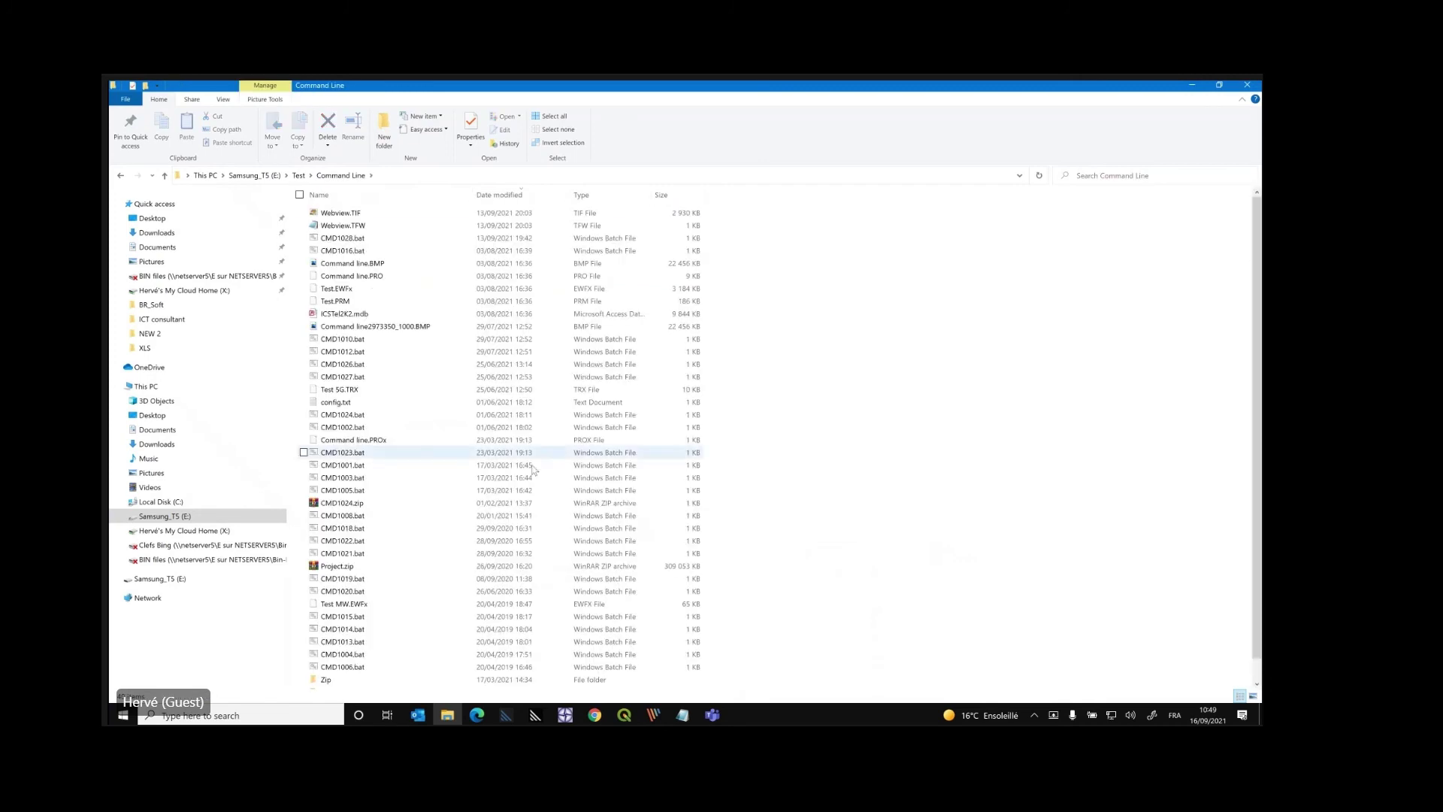
left_click(347, 465)
left_click(348, 453)
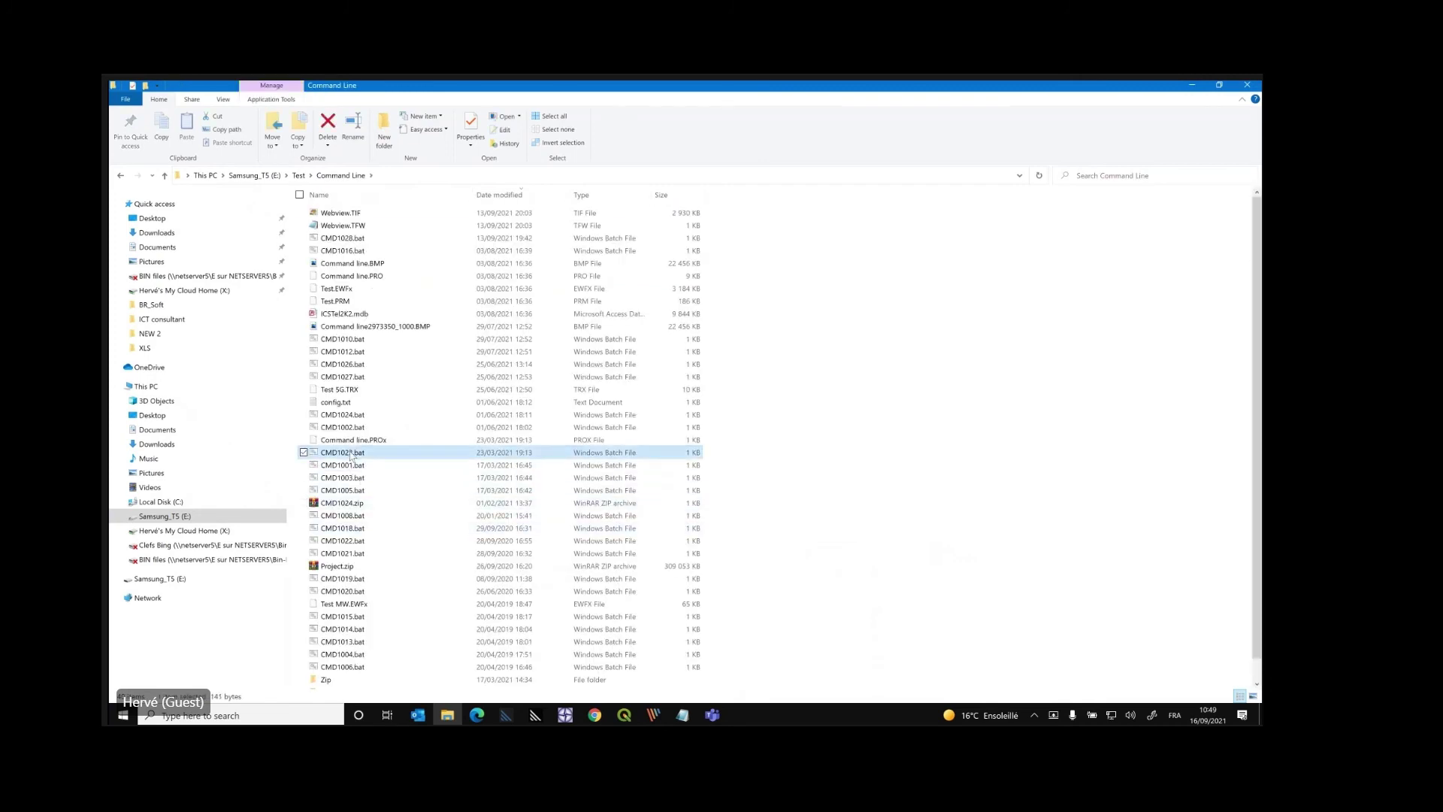
right_click(349, 453)
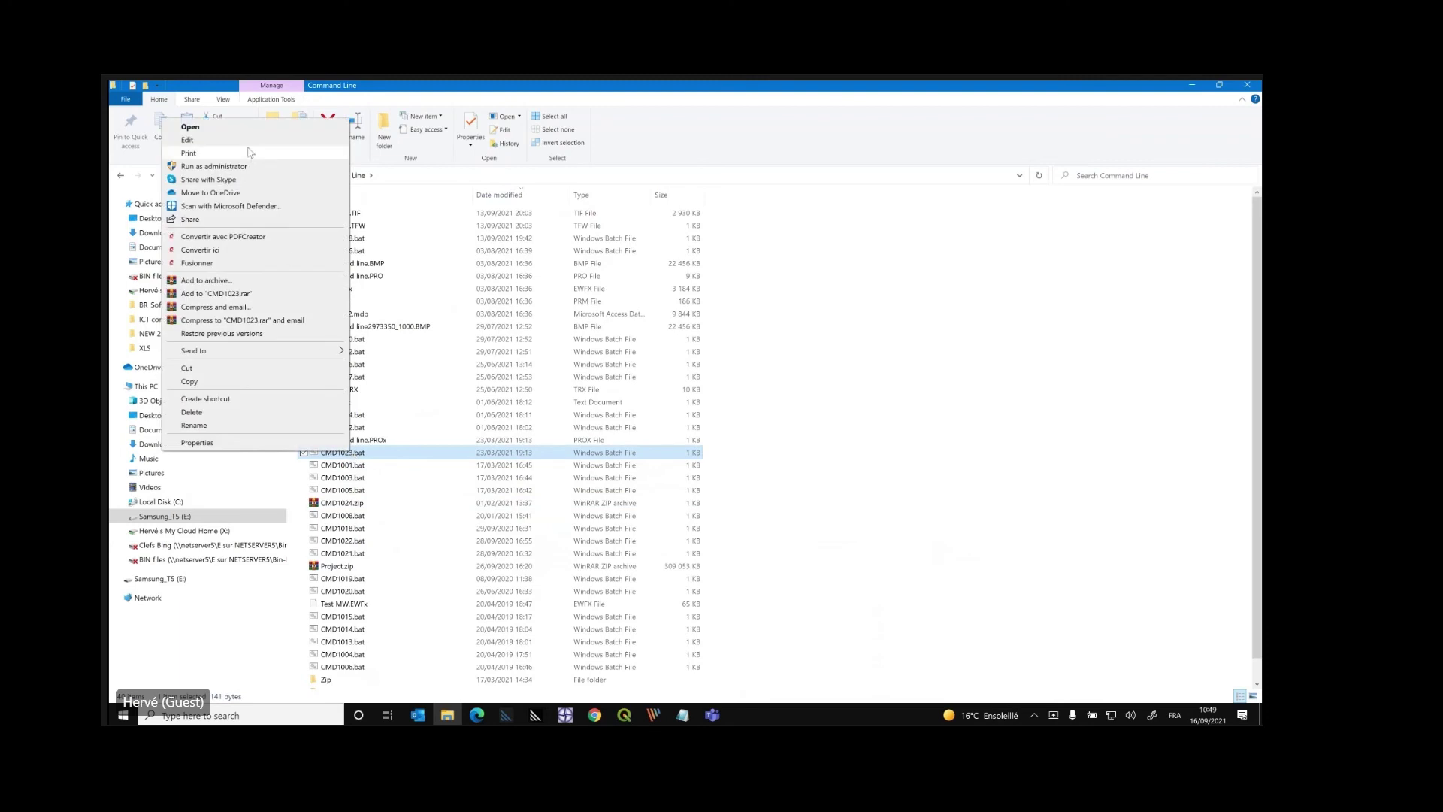
left_click(188, 140)
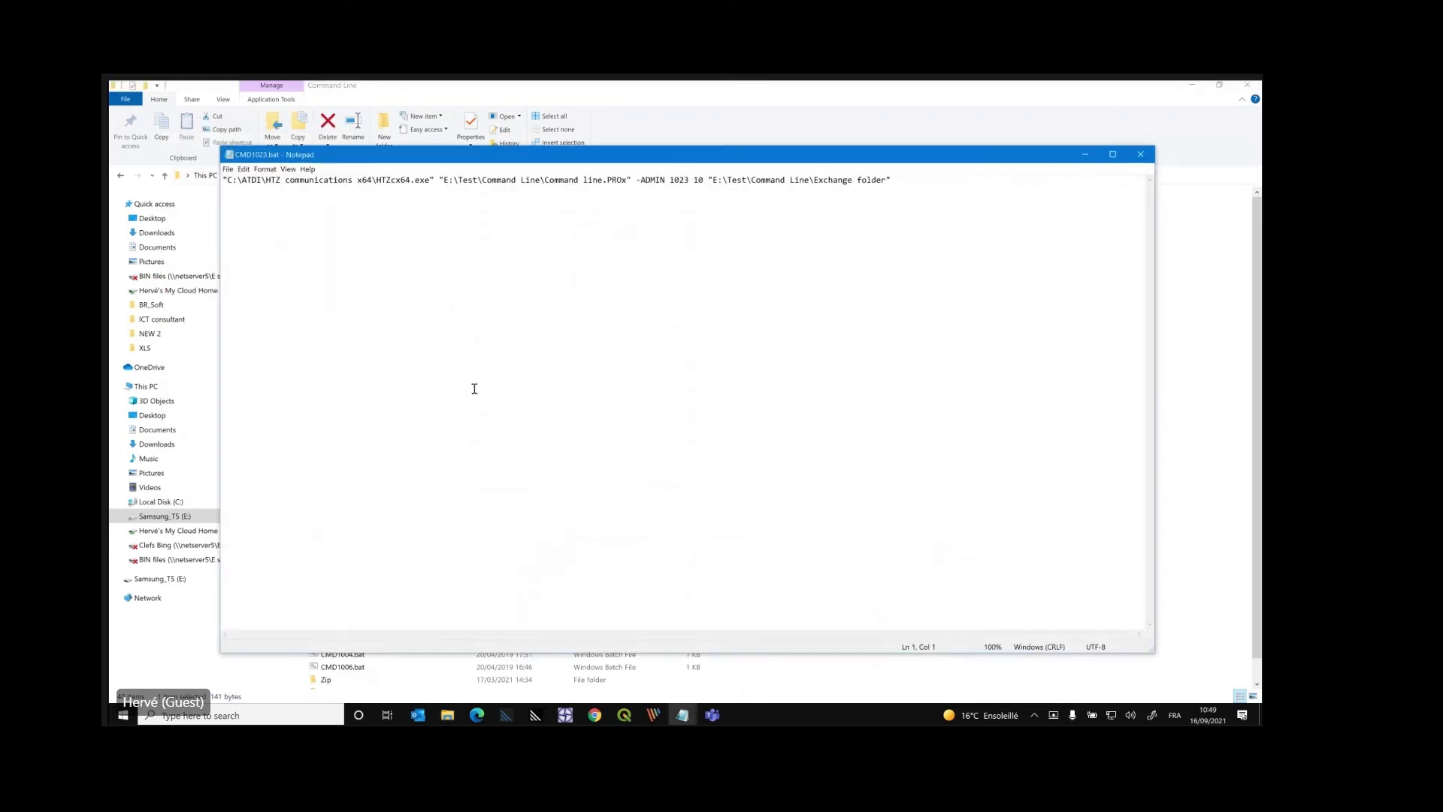
left_click(474, 388)
left_click_drag(224, 180, 436, 178)
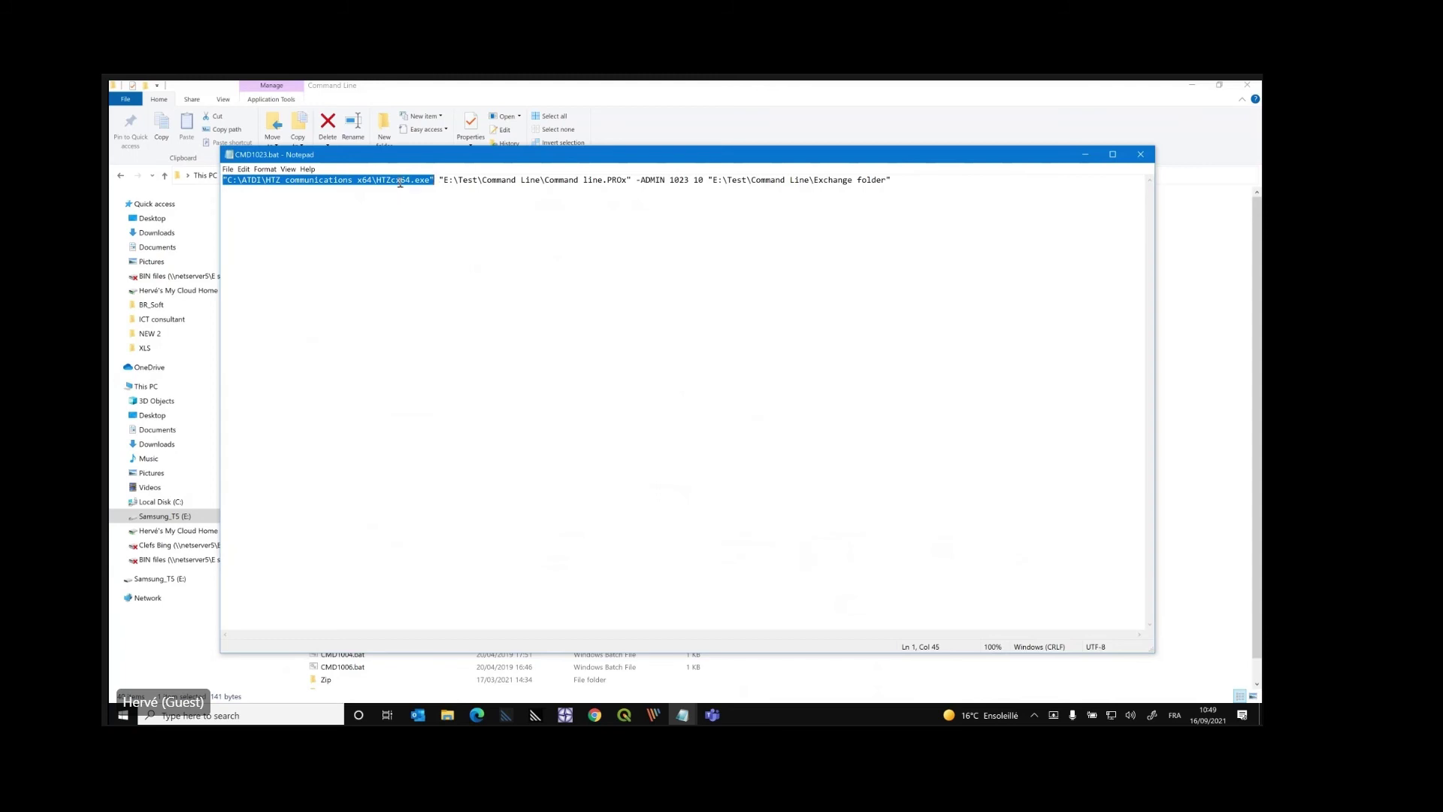
left_click_drag(438, 179, 893, 180)
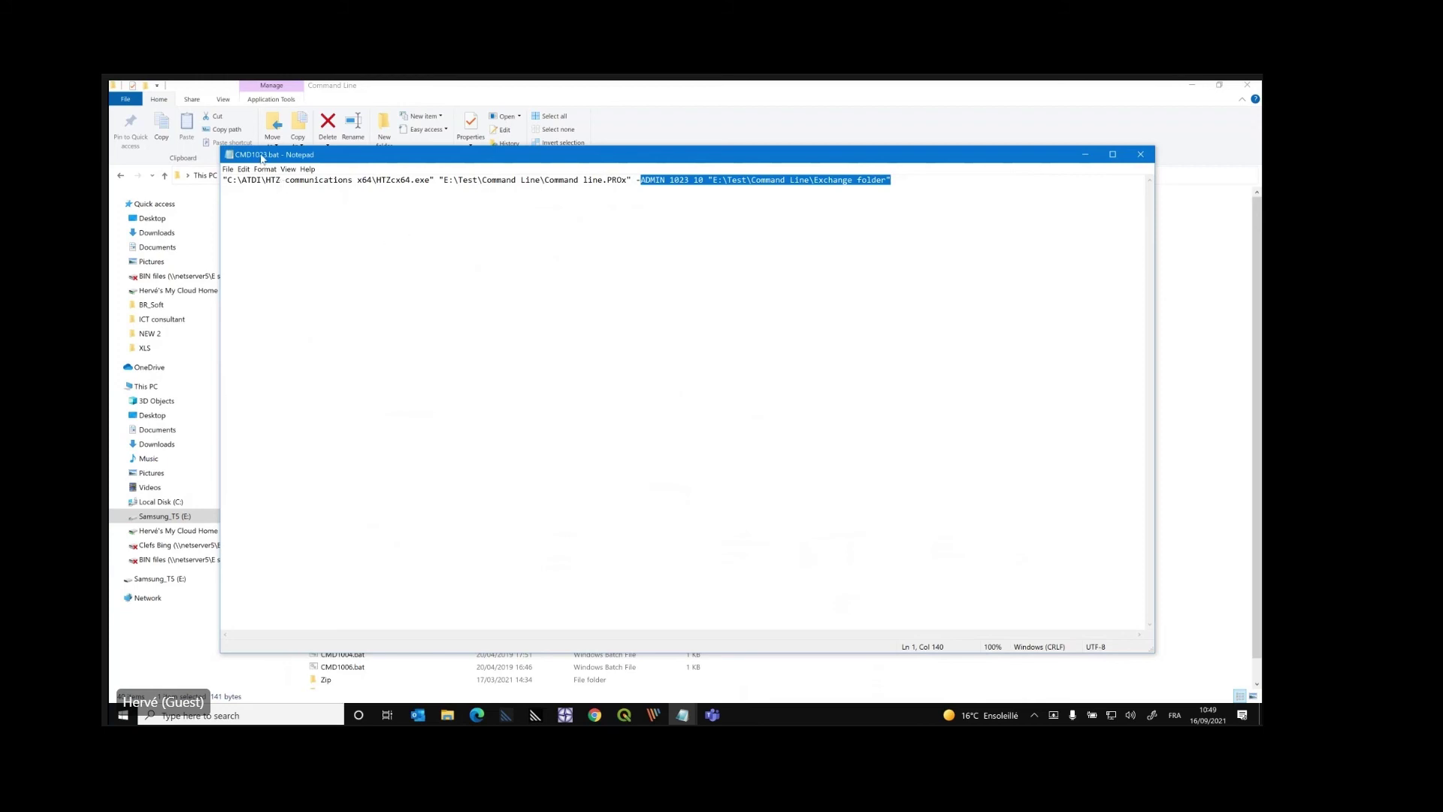
double_click(680, 181)
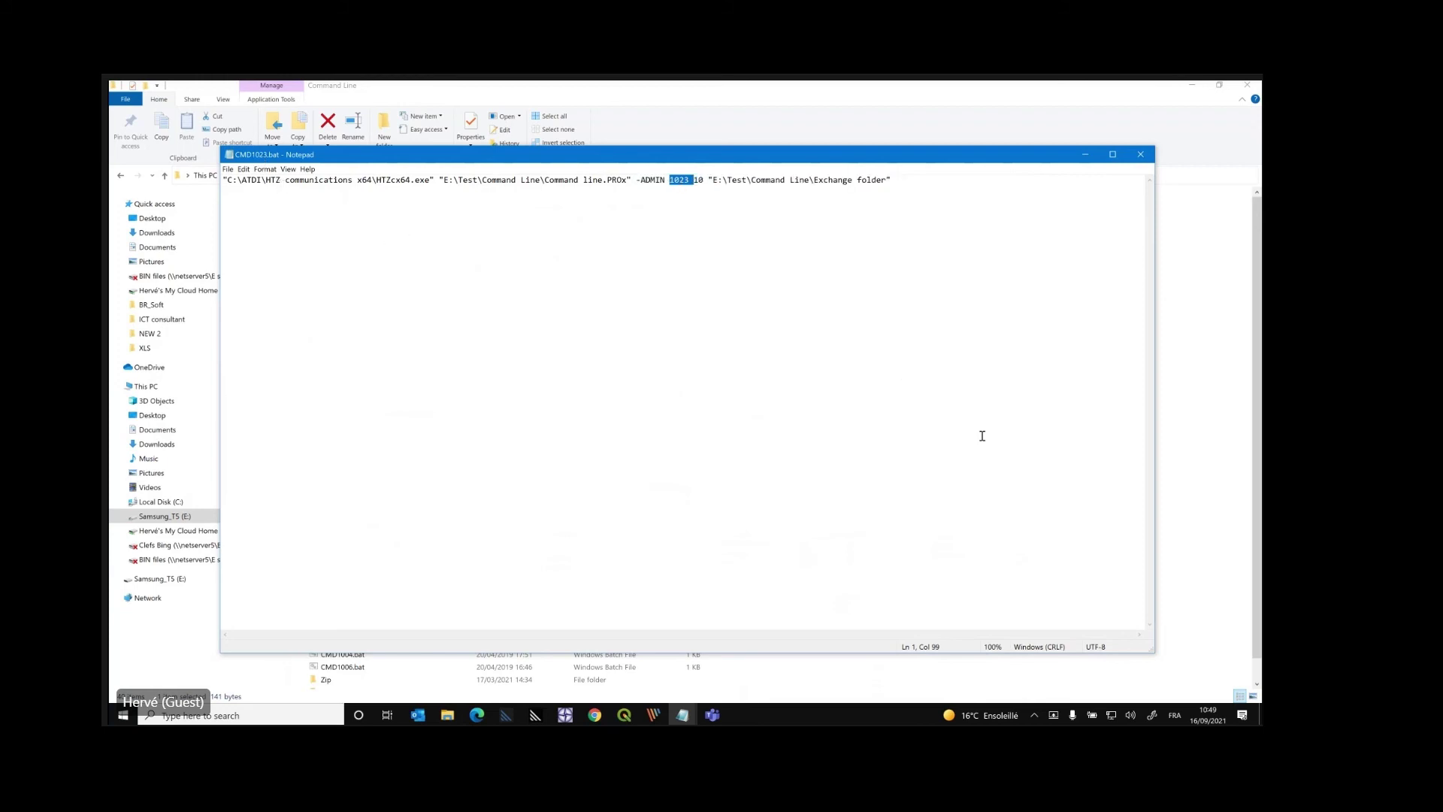
left_click(945, 377)
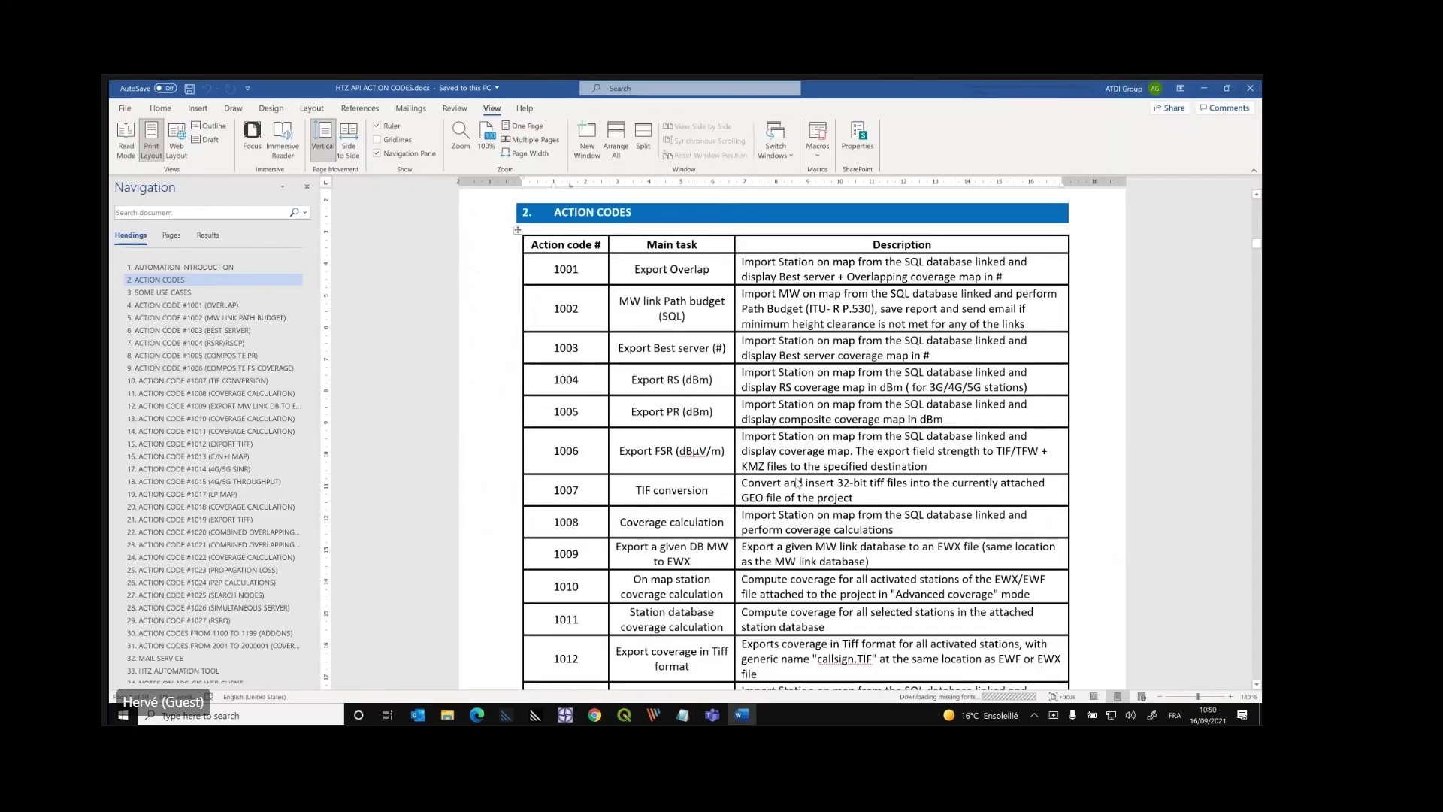
Step: Scroll the action codes table down to code 1027, highlight it, then scroll back up
scroll(607, 347, "down", 10)
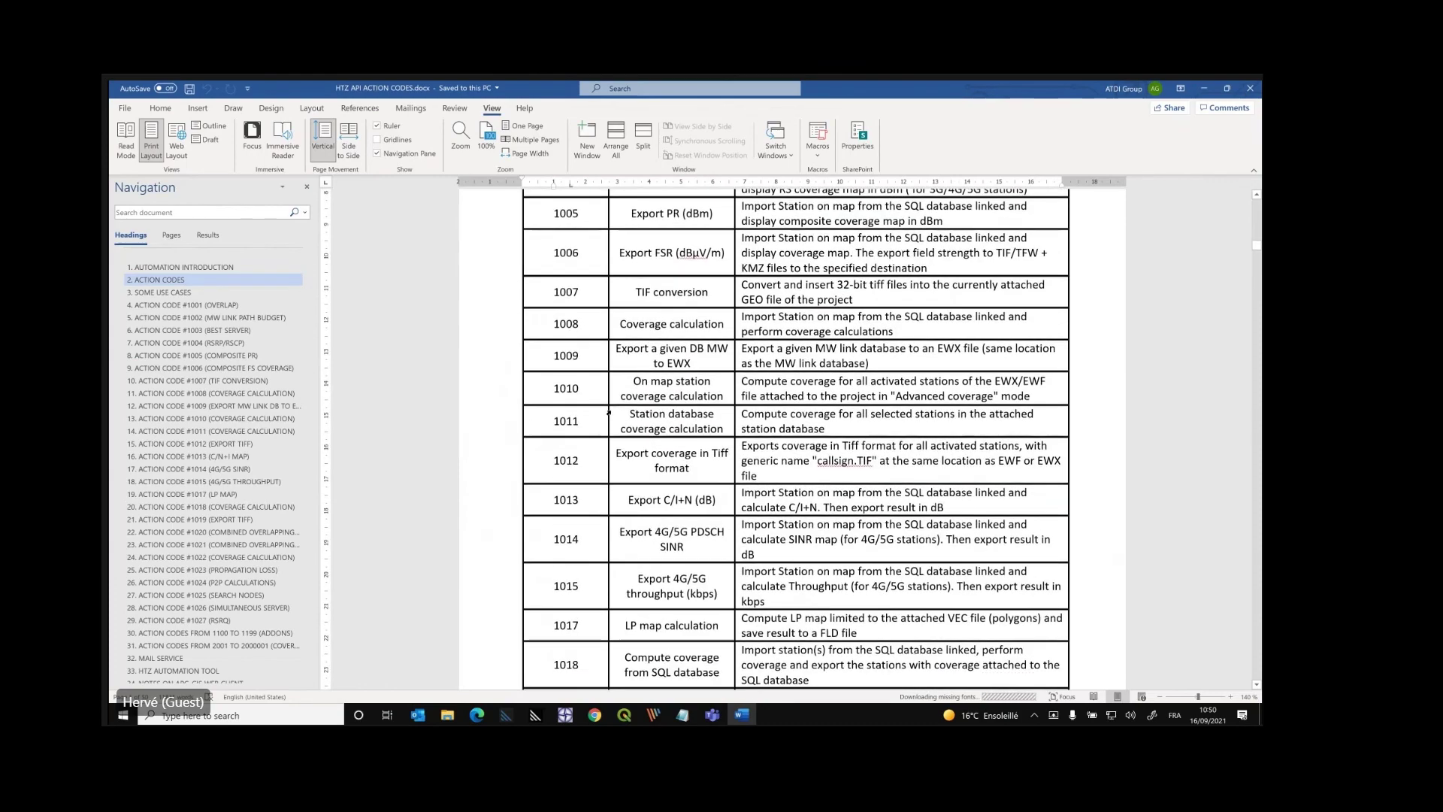
scroll(610, 413, "down", 8)
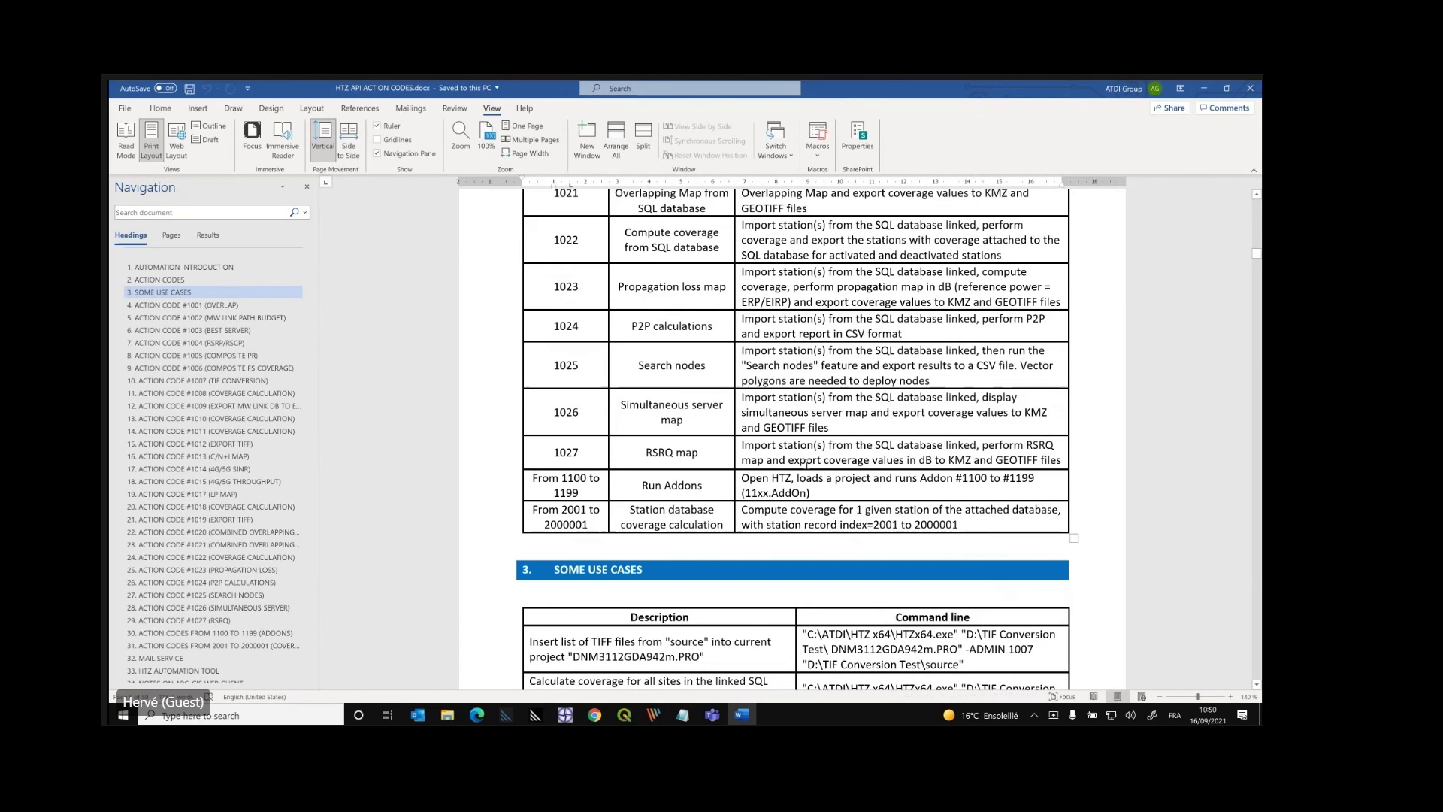
double_click(533, 461)
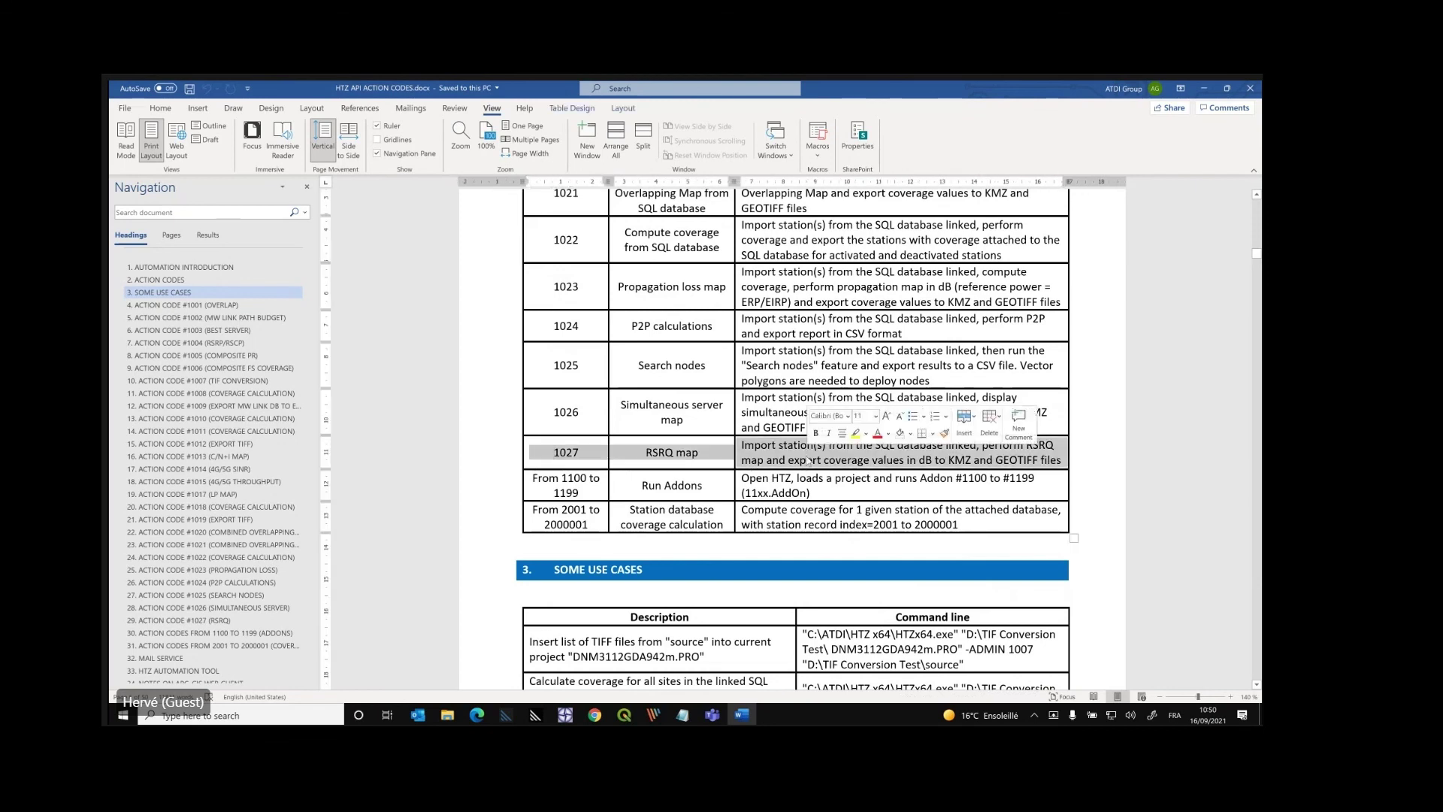
double_click(575, 460)
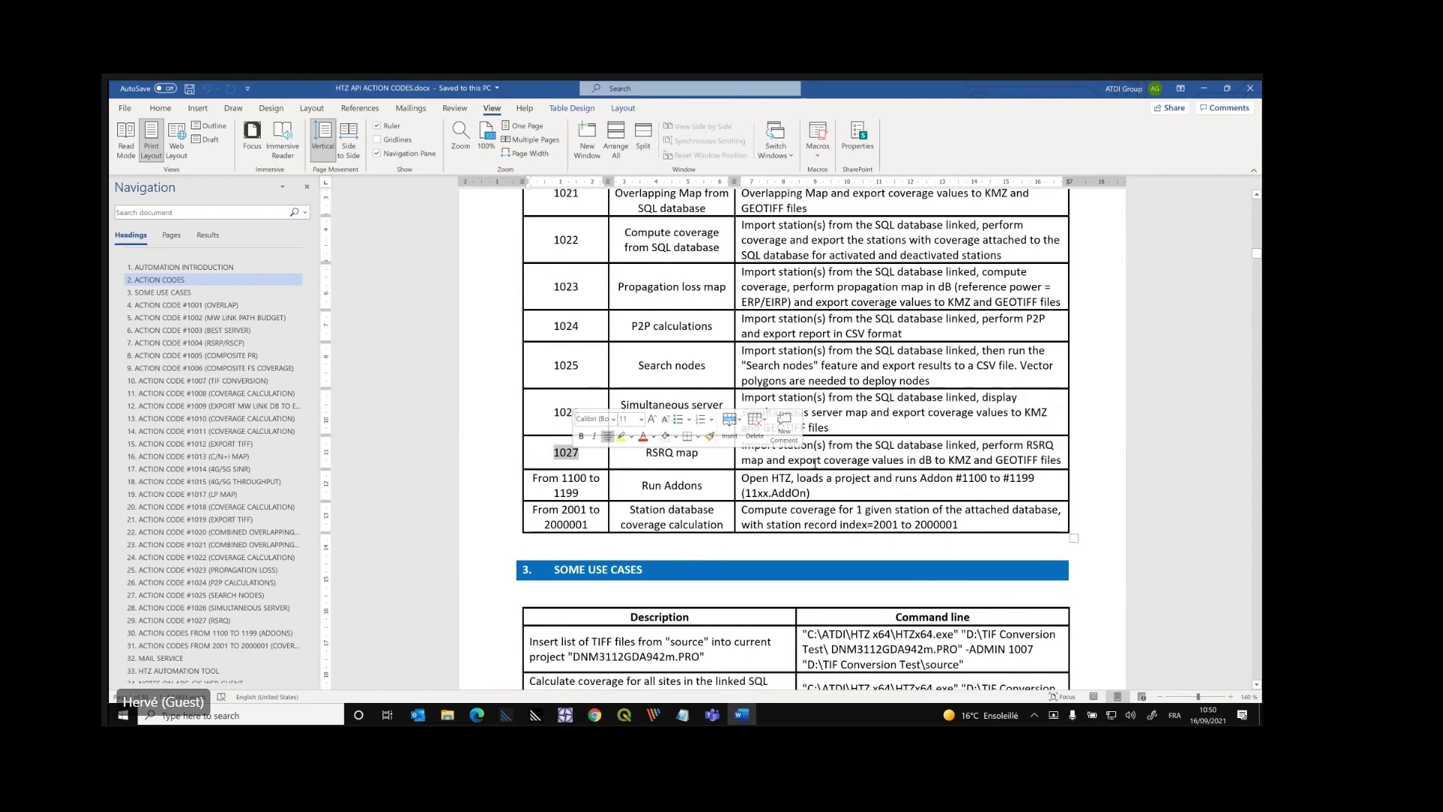
left_click(813, 460)
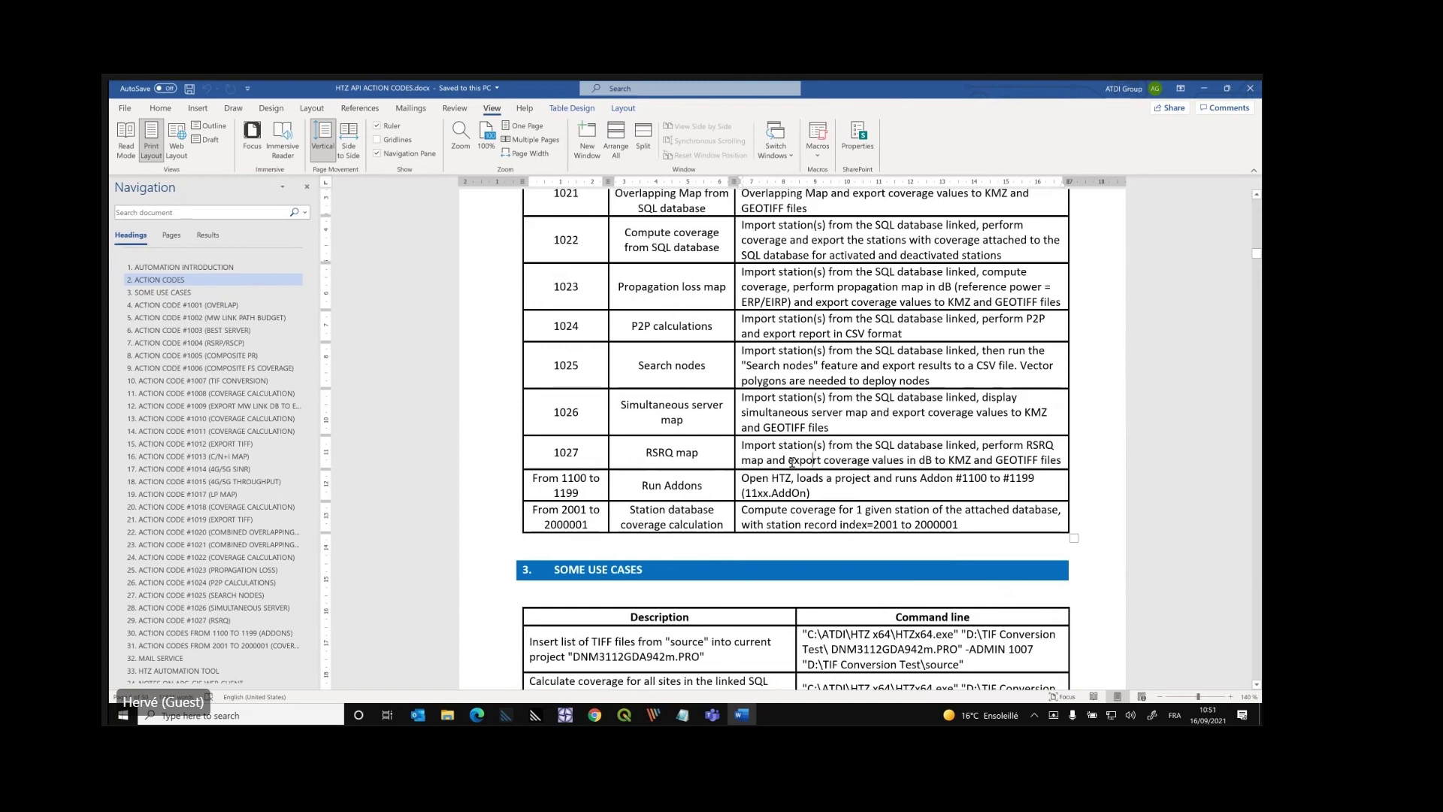
scroll(716, 490, "up", 3)
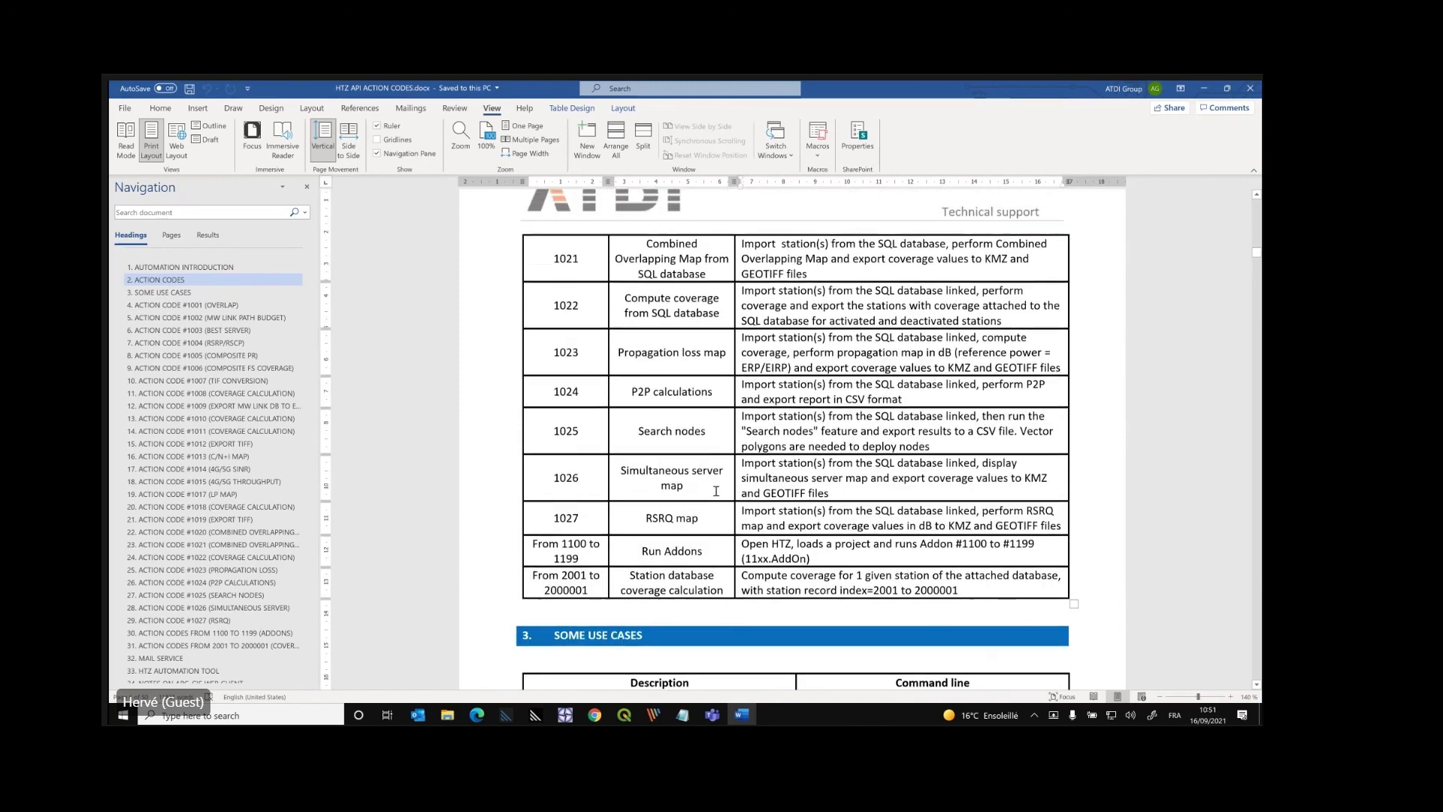
scroll(716, 490, "up", 15)
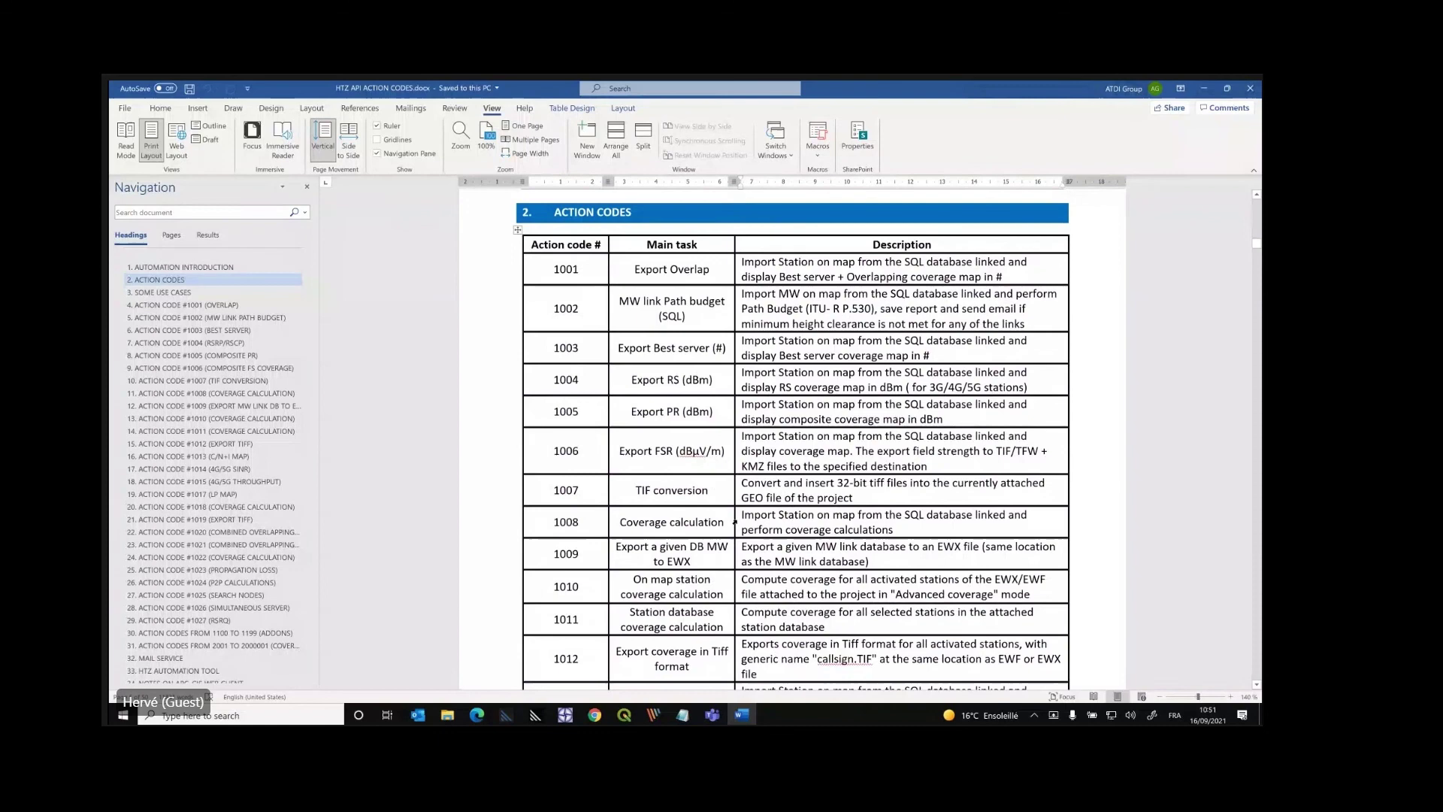
left_click(682, 716)
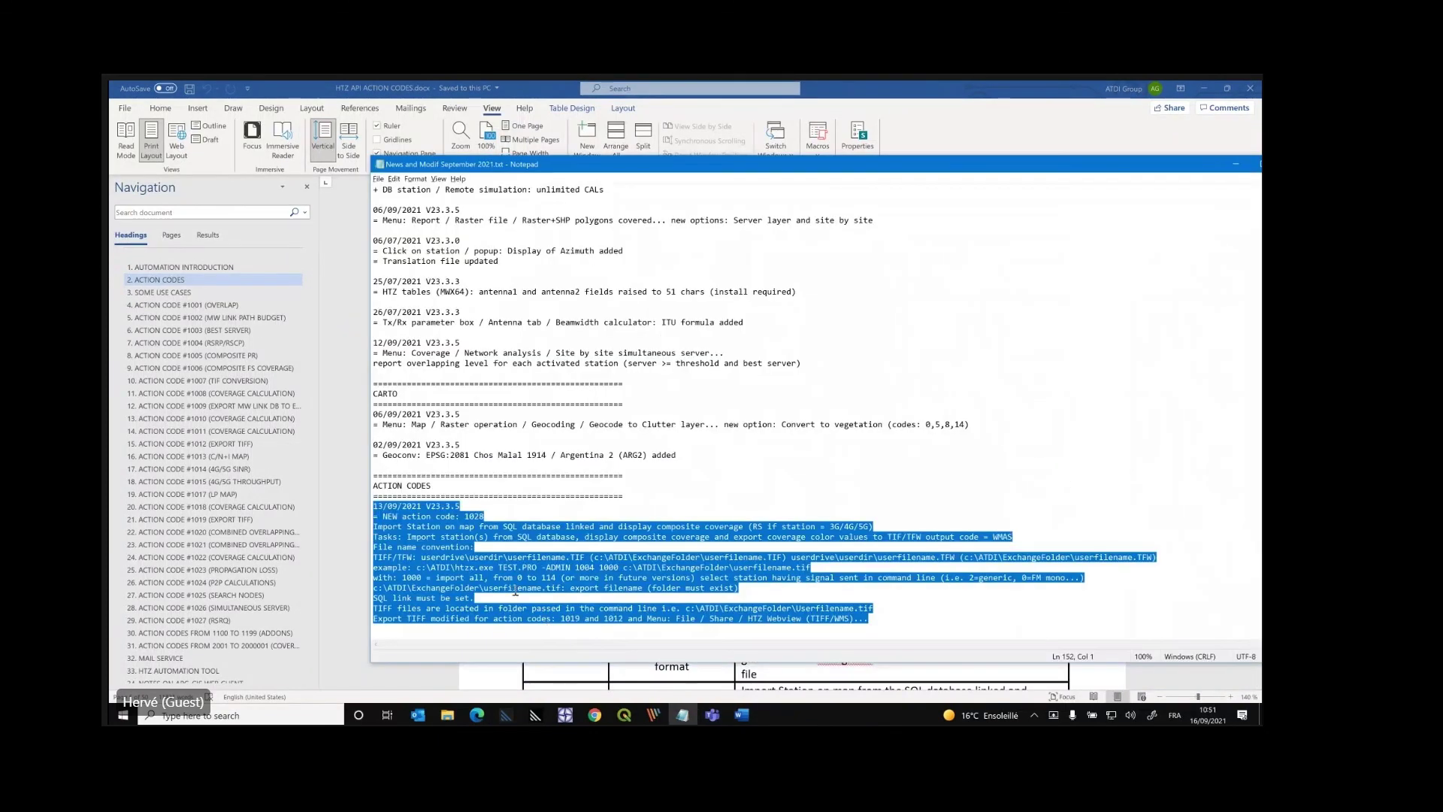
left_click(590, 532)
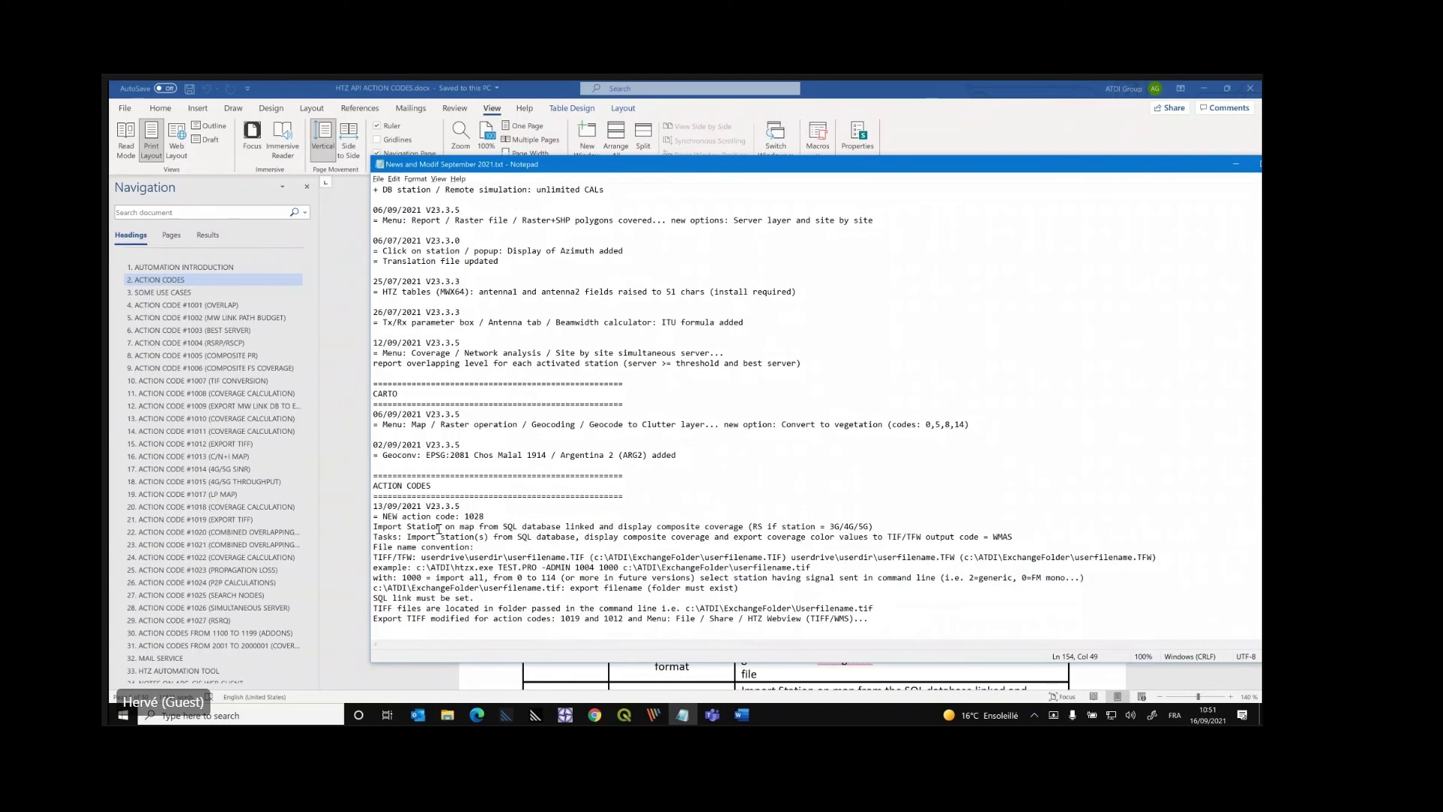